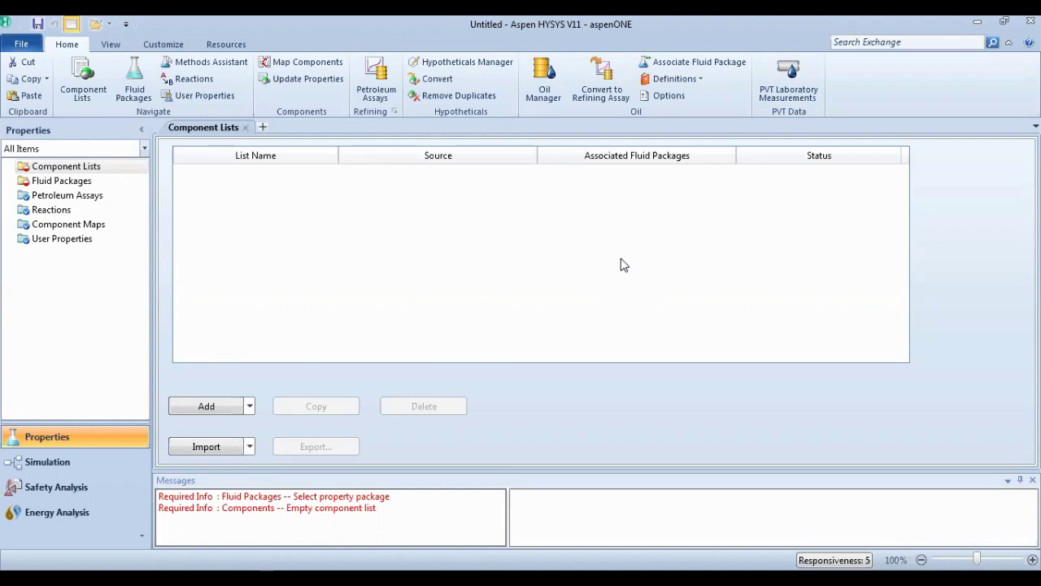
Add a component list holding Methane, Ethane, Propane and i-Butane from the HYSYS databank
{"action": "left_click", "coordinate": [227, 405]}
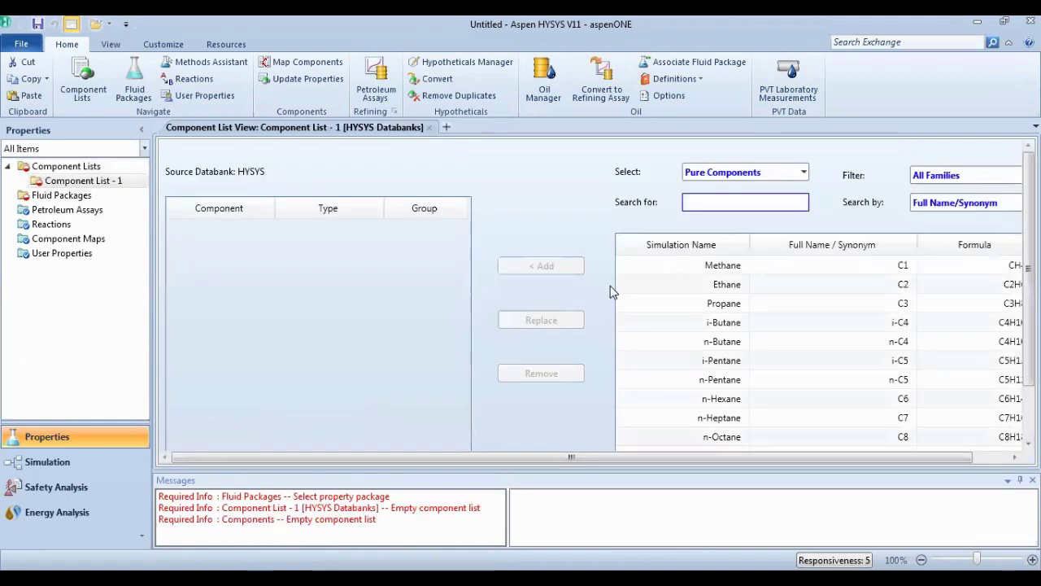
{"action": "left_click", "coordinate": [666, 269]}
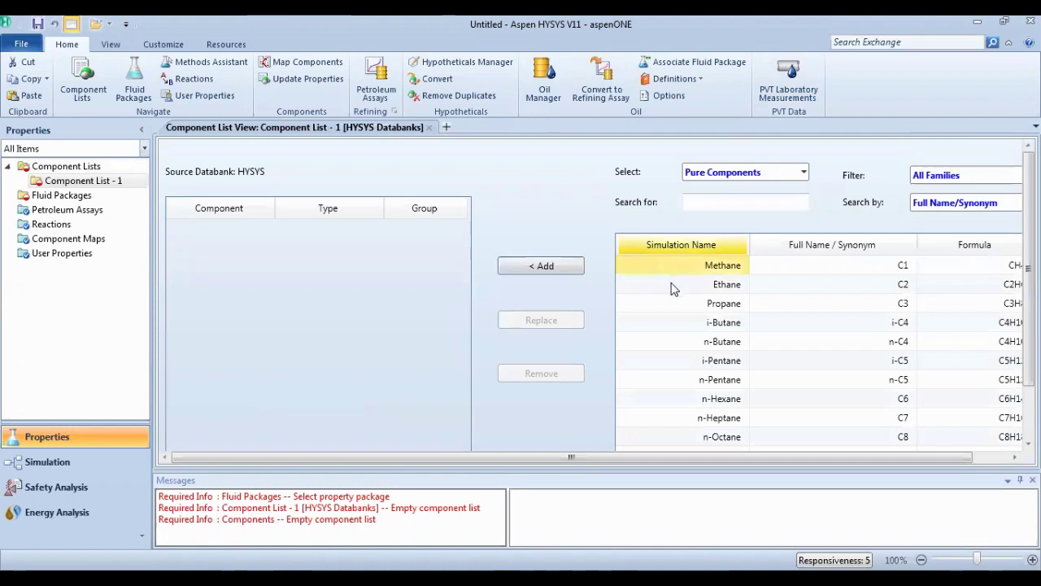
{"action": "left_click", "coordinate": [671, 289], "text": "shift"}
{"action": "left_click", "coordinate": [672, 306], "text": "shift"}
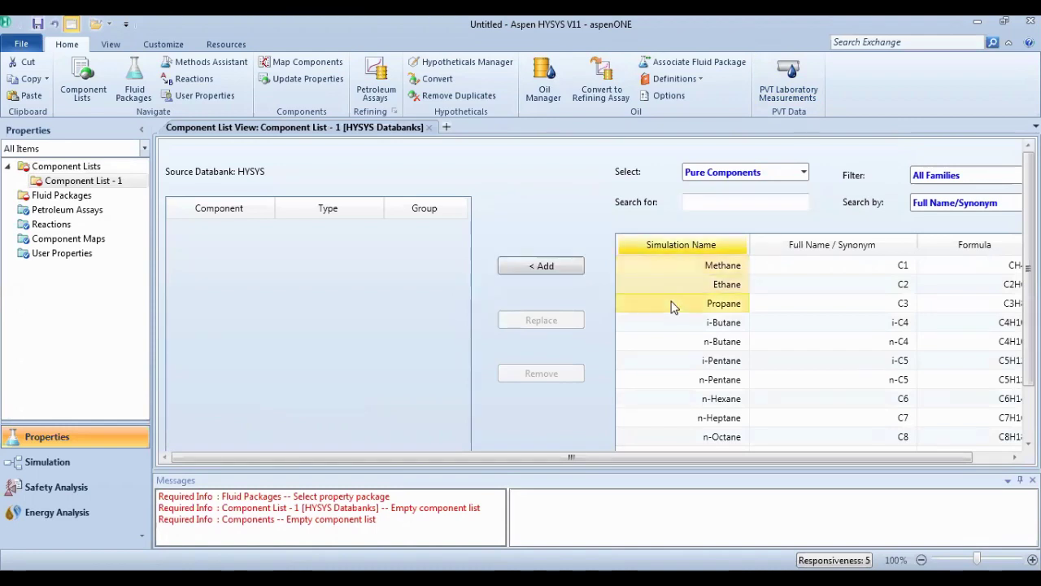
{"action": "left_click", "coordinate": [672, 324], "text": "shift"}
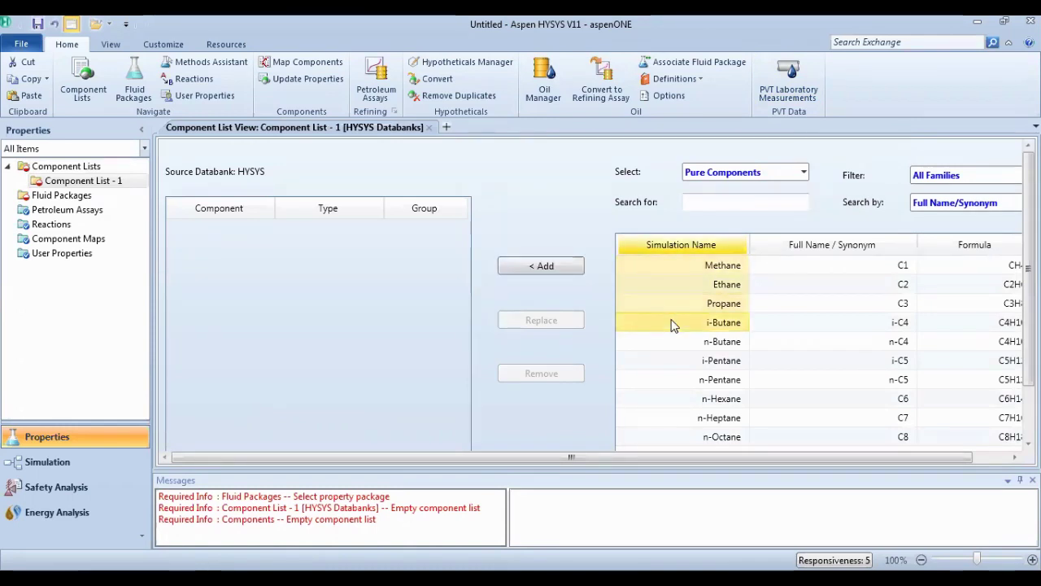
{"action": "left_click", "coordinate": [558, 268]}
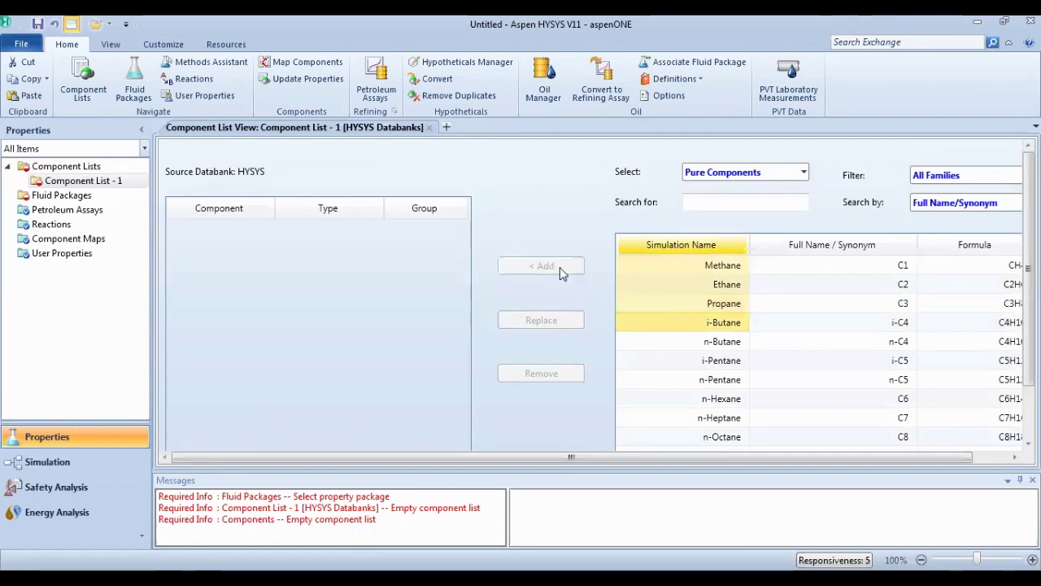
Add fluid package Basis-1 using Peng-Robinson and enter the simulation environment
{"action": "left_click", "coordinate": [81, 197]}
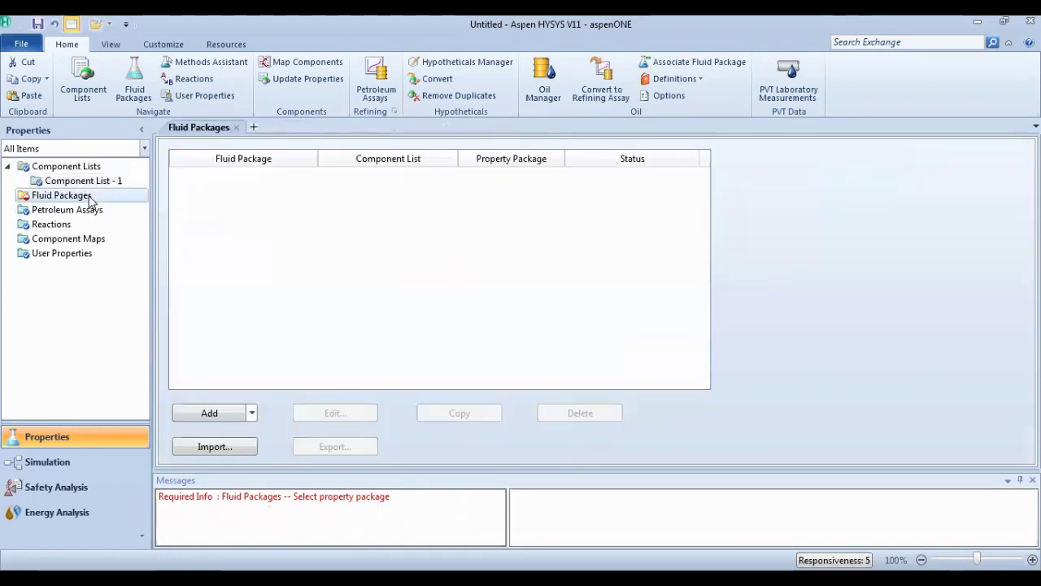
{"action": "left_click", "coordinate": [203, 413]}
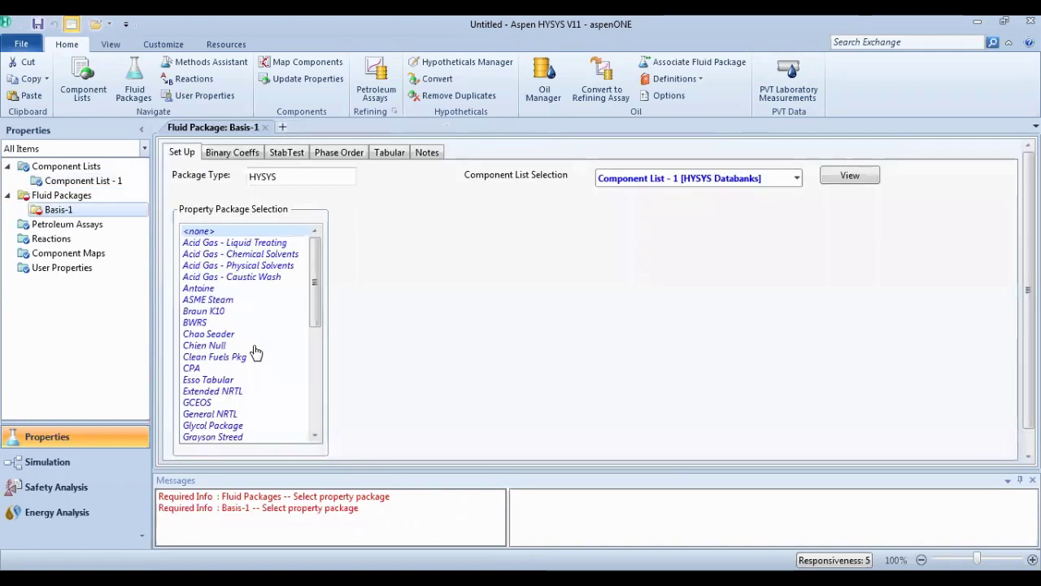
{"action": "left_click_drag", "start_coordinate": [315, 317], "coordinate": [316, 365]}
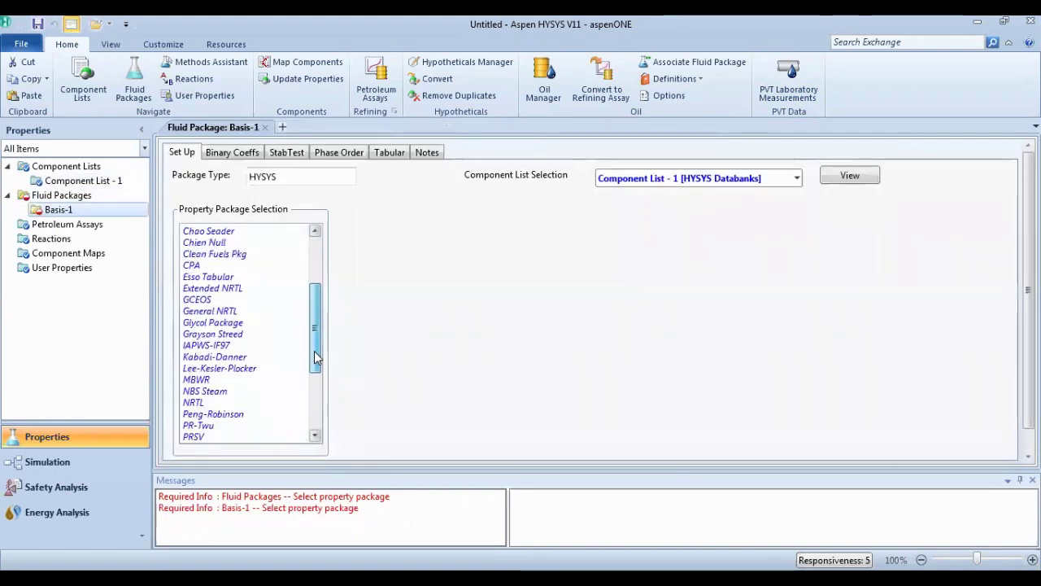
{"action": "left_click", "coordinate": [231, 413]}
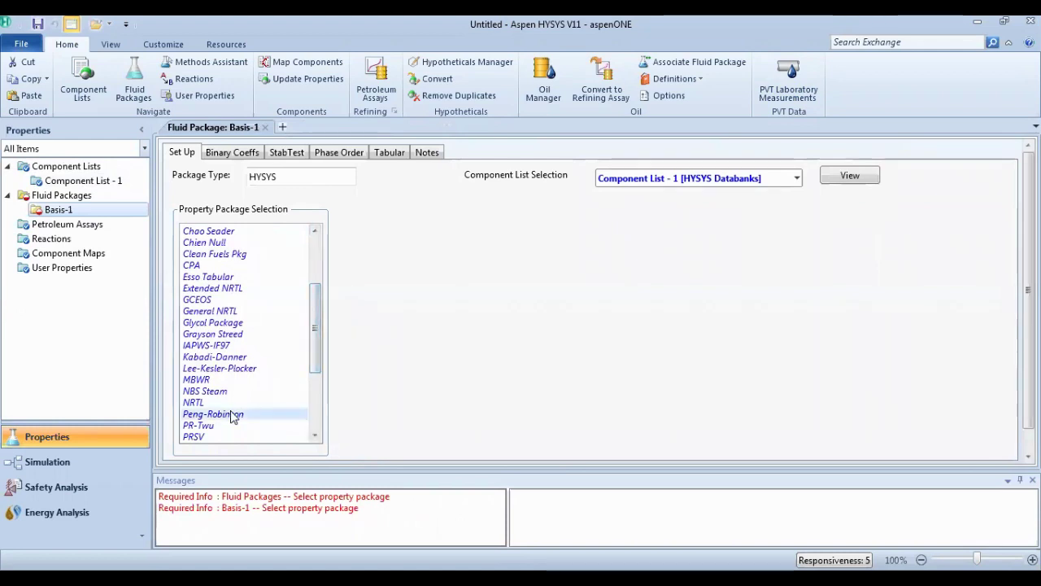
{"action": "left_click", "coordinate": [67, 462]}
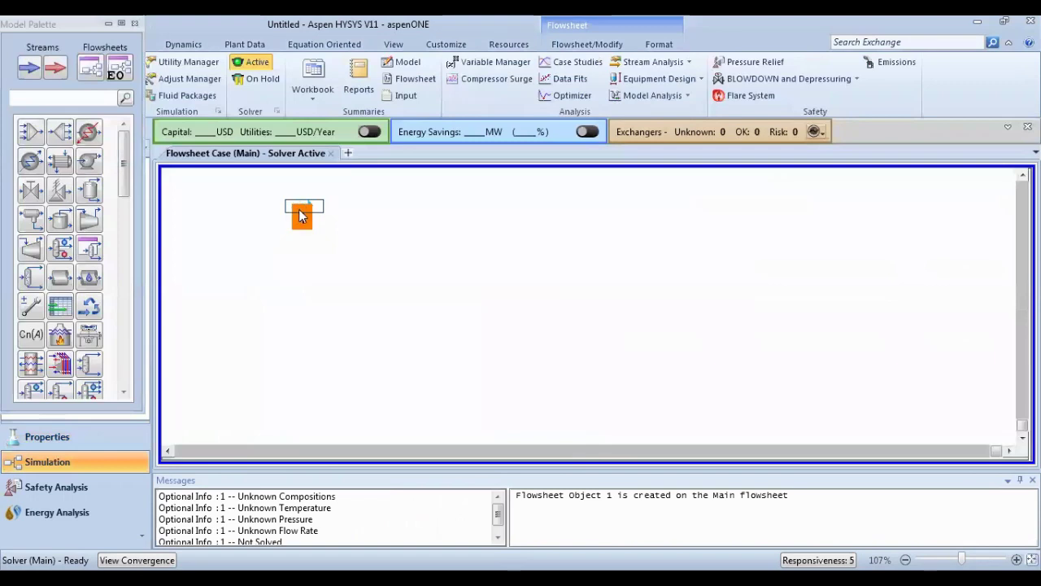
Rename the new material stream 1 to INLET
{"action": "double_click", "coordinate": [300, 215]}
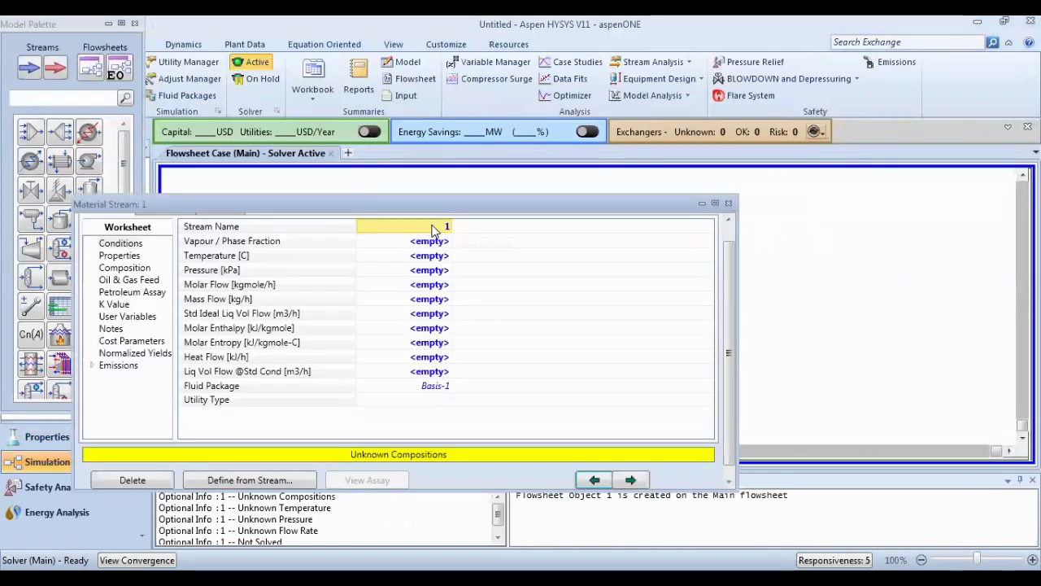
{"action": "double_click", "coordinate": [433, 226]}
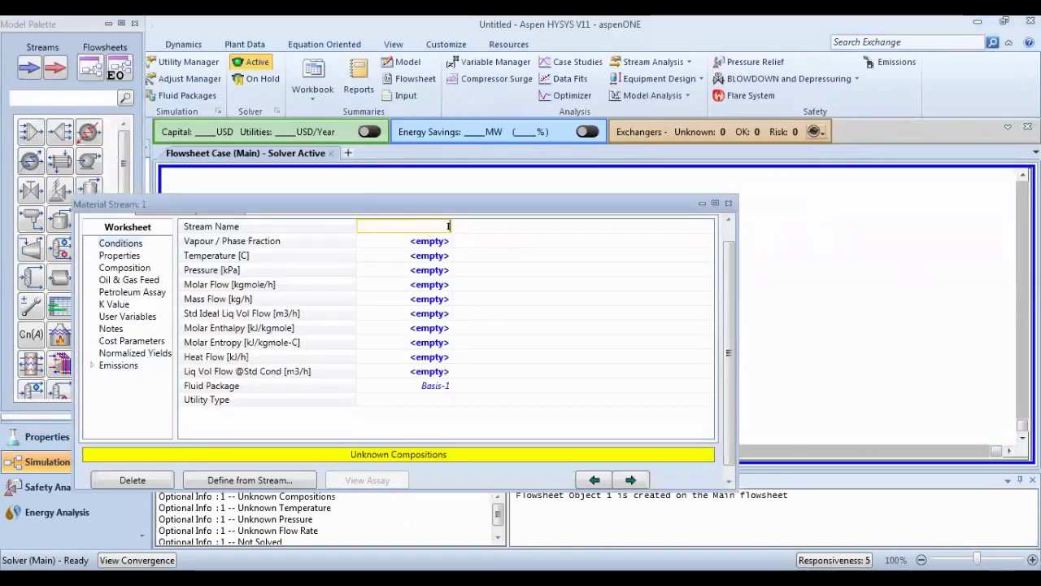
{"action": "type", "text": "INLR"}
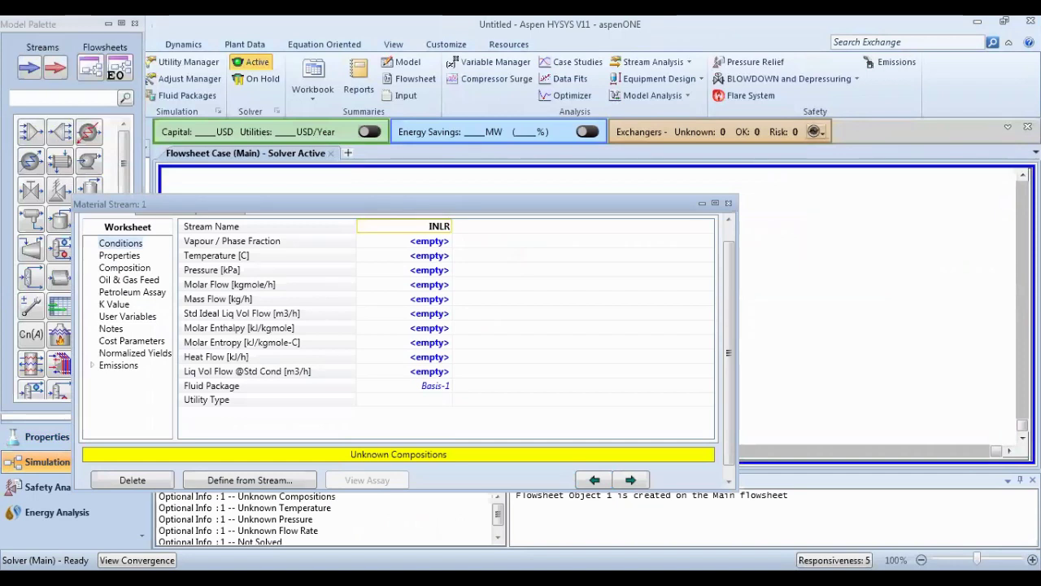
{"action": "key", "text": "BackSpace"}
{"action": "type", "text": "E"}
{"action": "type", "text": "T"}
{"action": "key", "text": "Return"}
Enter INLET temperature 25 °C, pressure 700 kPa and mass flow 50000 kg/h
{"action": "left_click", "coordinate": [436, 255]}
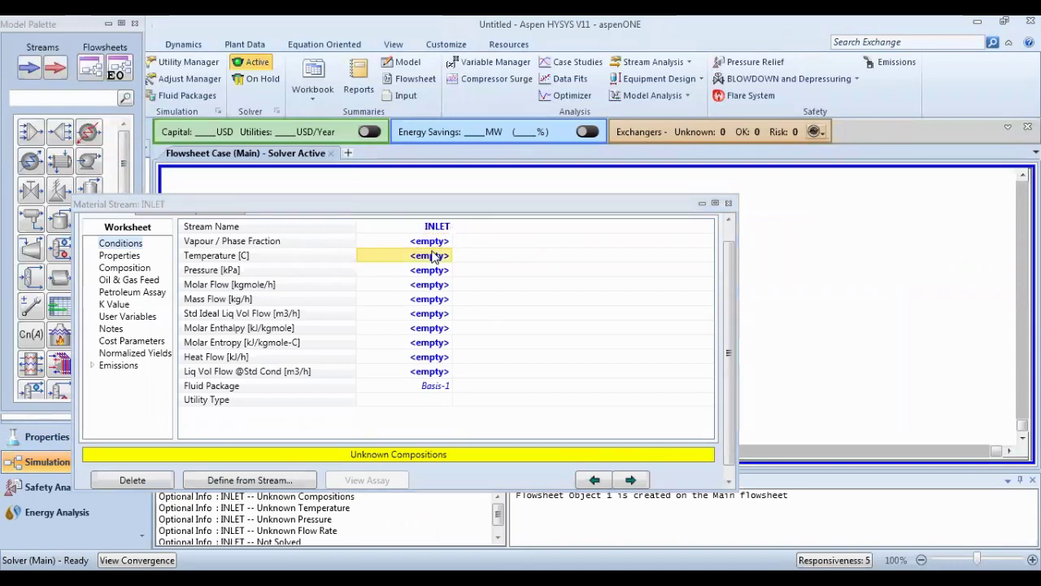
{"action": "type", "text": "25"}
{"action": "key", "text": "Return"}
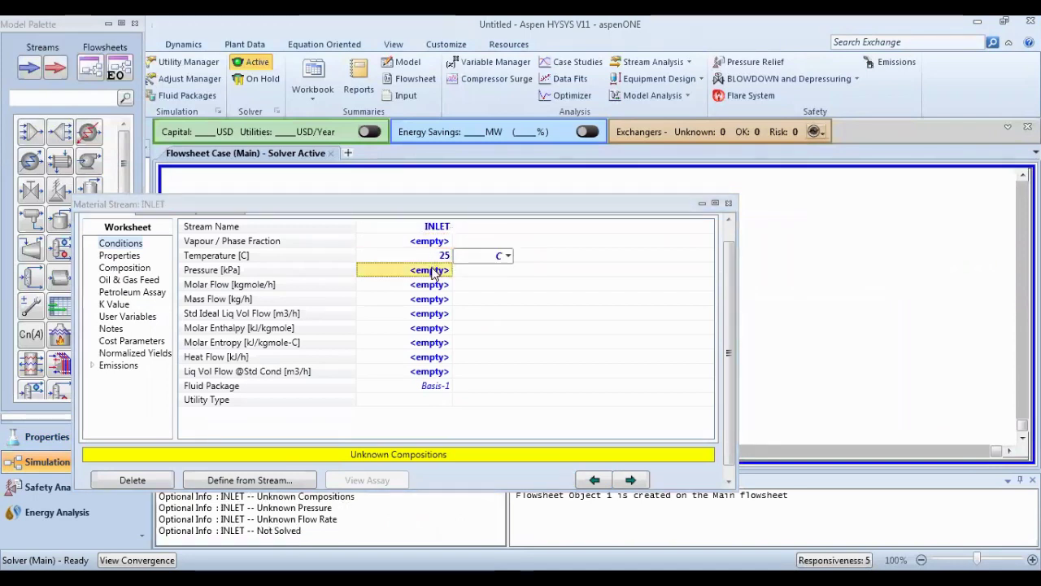
{"action": "type", "text": "700"}
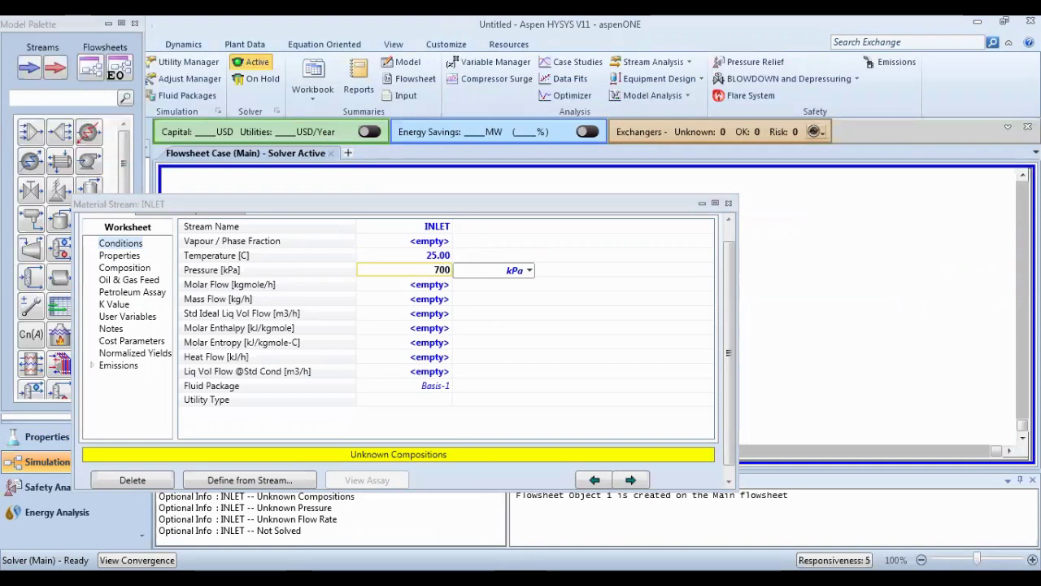
{"action": "key", "text": "Return"}
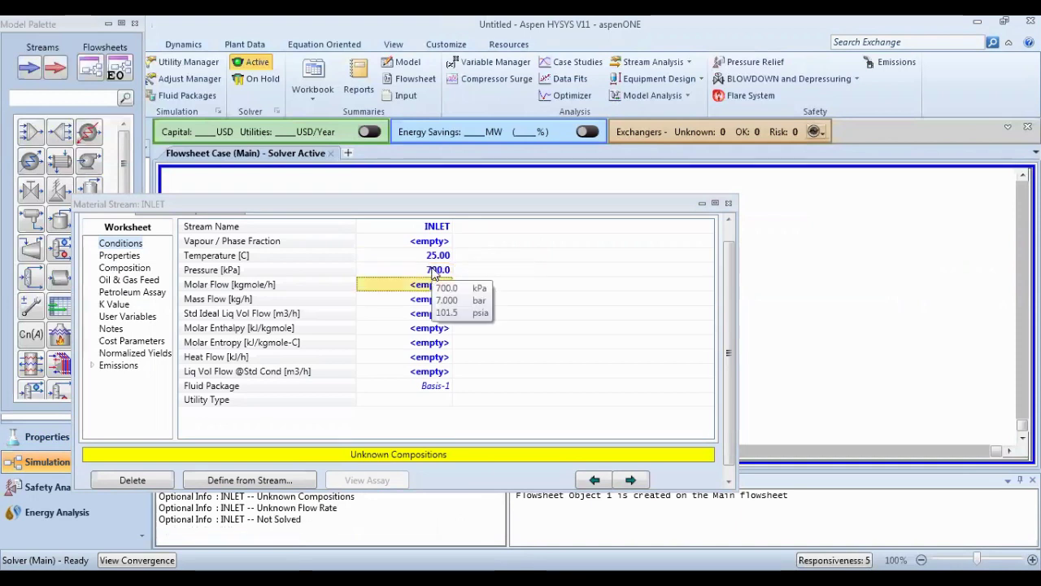
{"action": "left_click", "coordinate": [431, 298]}
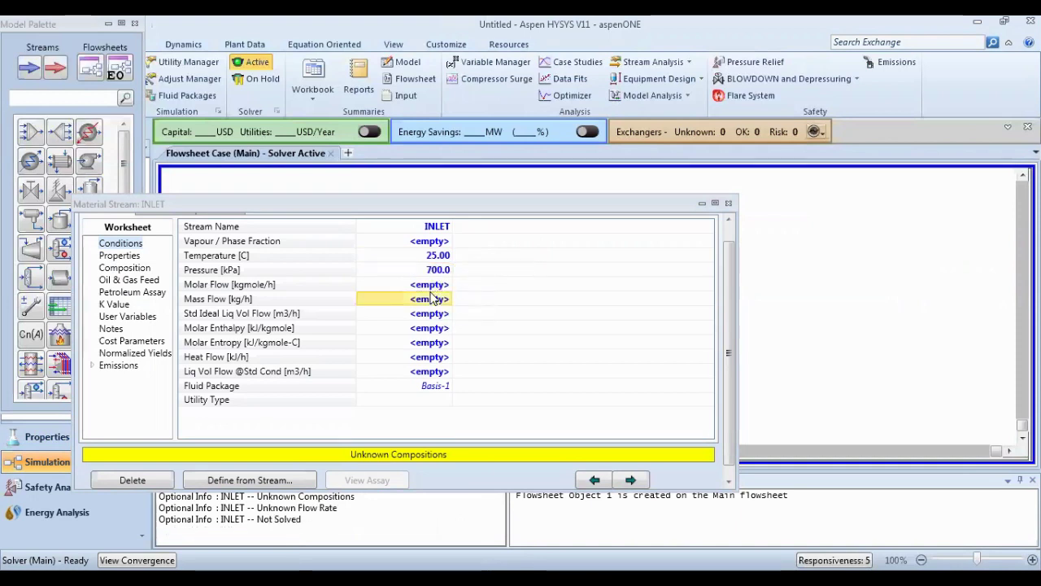
{"action": "type", "text": "50000"}
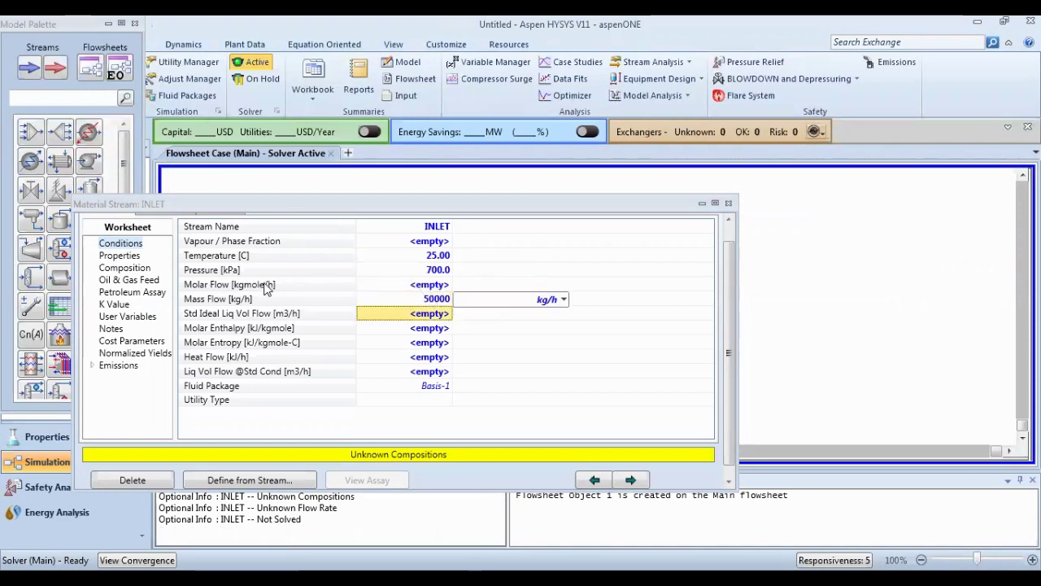
{"action": "key", "text": "Return"}
{"action": "left_click", "coordinate": [145, 271]}
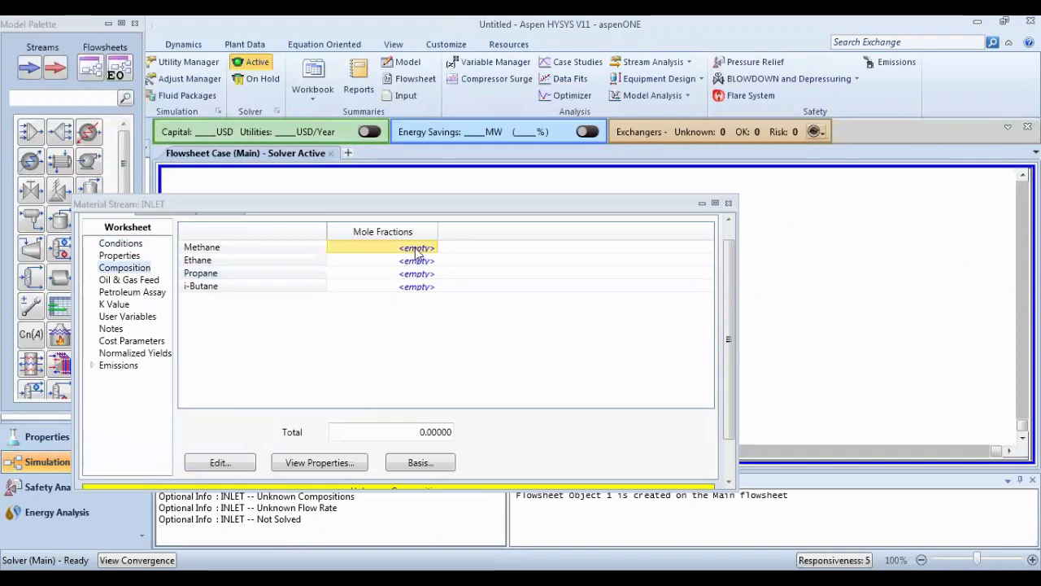
Enter mole fractions 0.85, 0.07, 0.03 and 0.05 for methane, ethane, propane and i-butane
{"action": "type", "text": "0.85"}
{"action": "key", "text": "Return"}
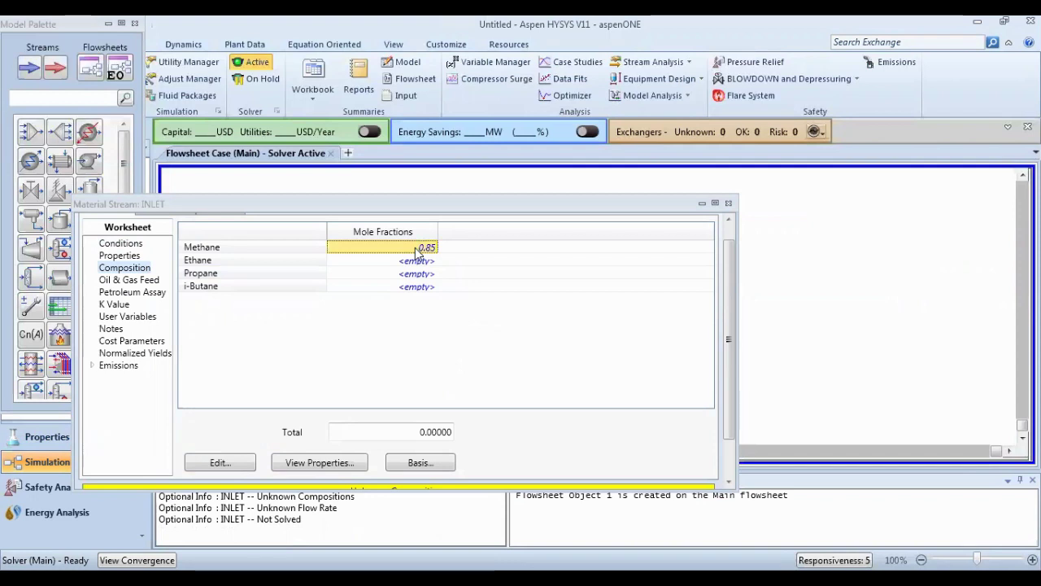
{"action": "type", "text": "0.0"}
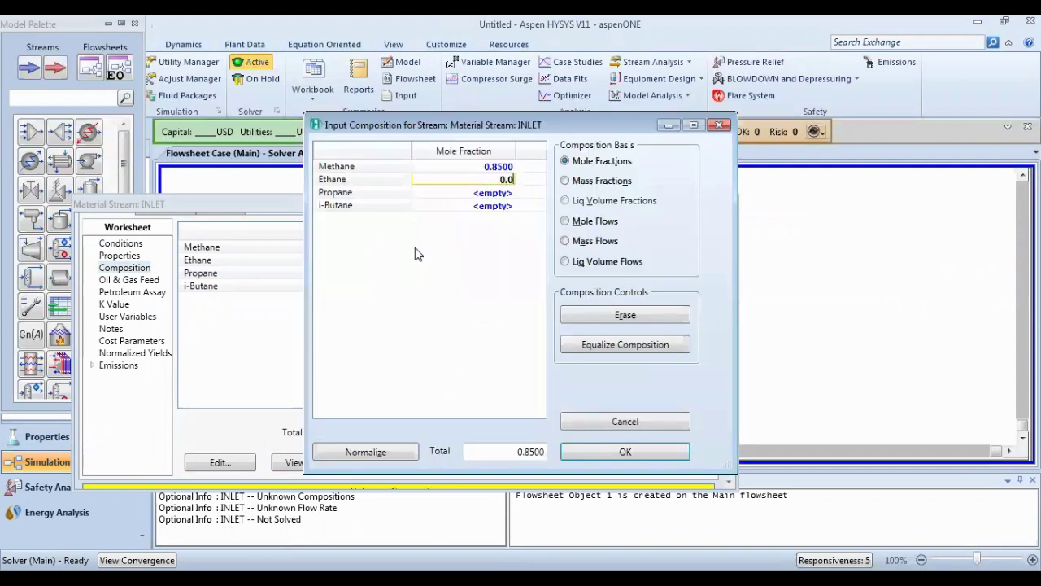
{"action": "type", "text": "7"}
{"action": "key", "text": "Return"}
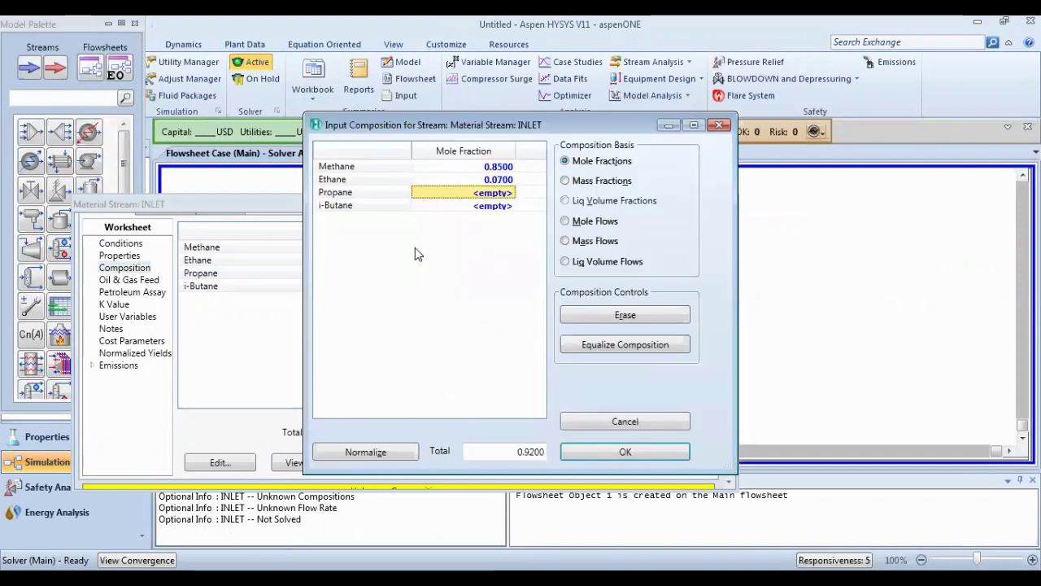
{"action": "type", "text": "0"}
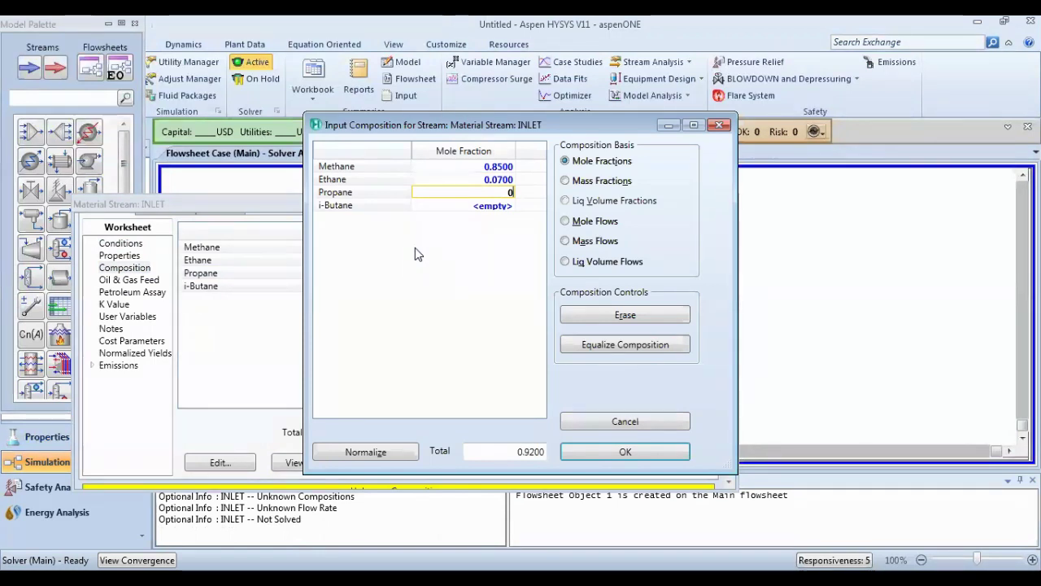
{"action": "type", "text": ".03"}
{"action": "key", "text": "Return"}
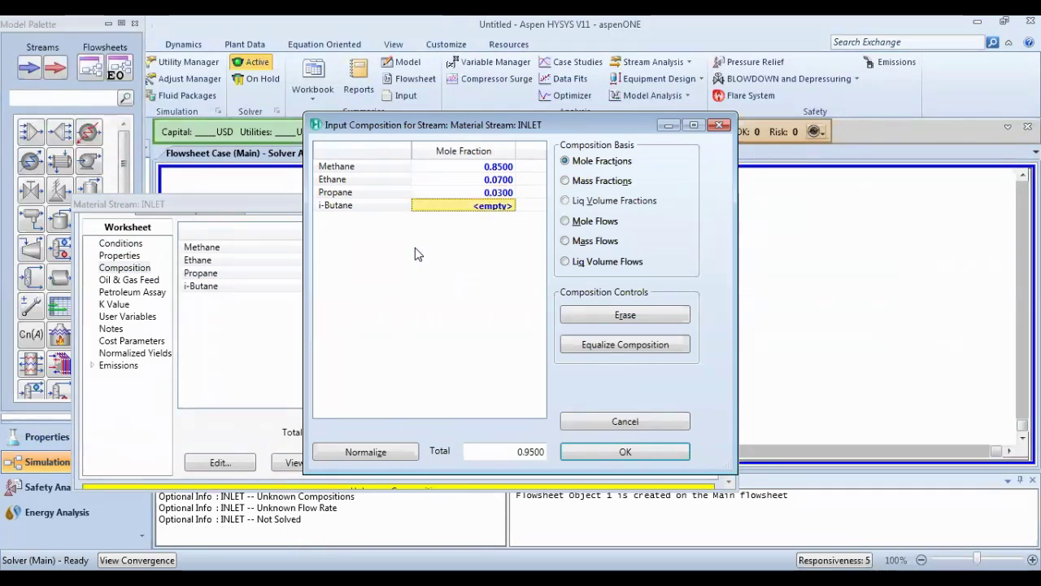
{"action": "type", "text": "0"}
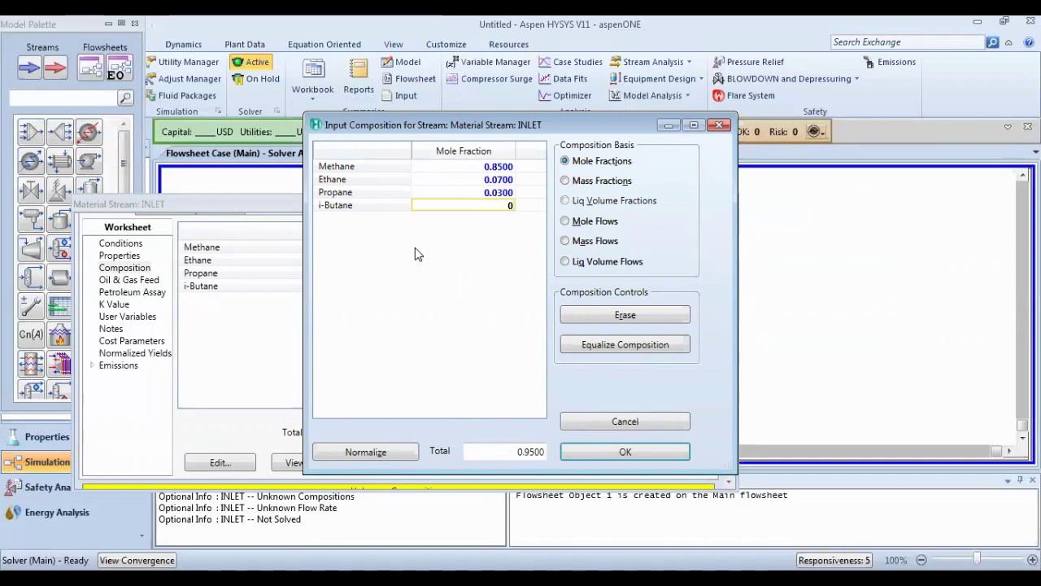
{"action": "type", "text": ".0"}
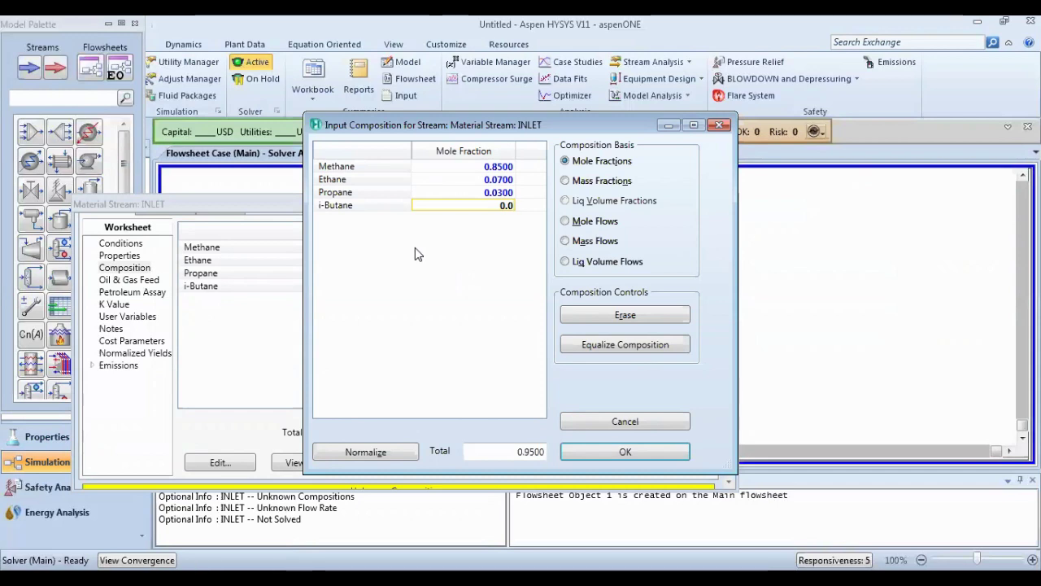
{"action": "type", "text": "5"}
{"action": "key", "text": "Return"}
Close the INLET composition and stream windows, then place pipe segment PIPE-100 beside INLET
{"action": "left_click", "coordinate": [624, 451]}
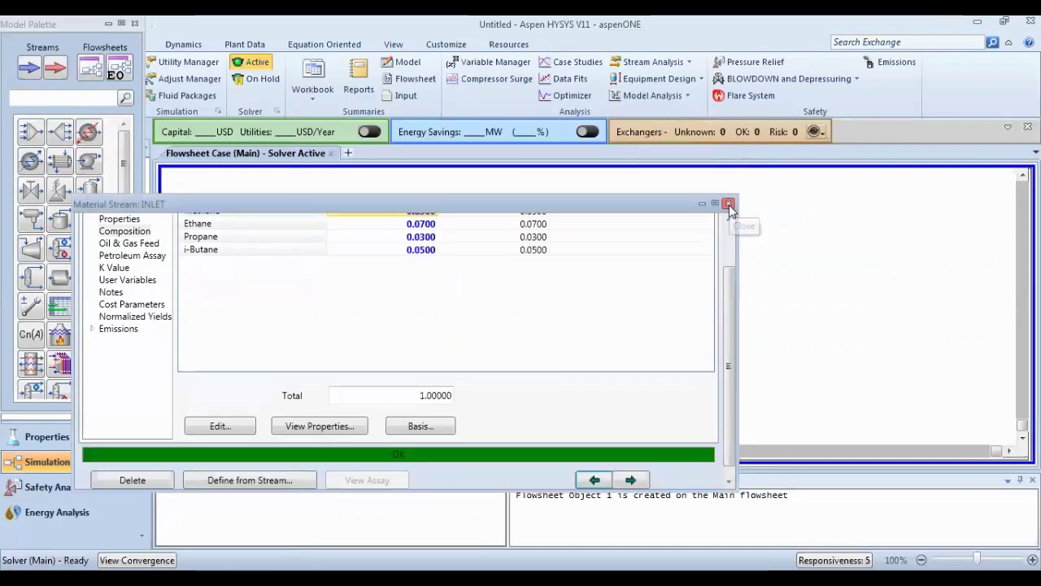
{"action": "left_click", "coordinate": [728, 204]}
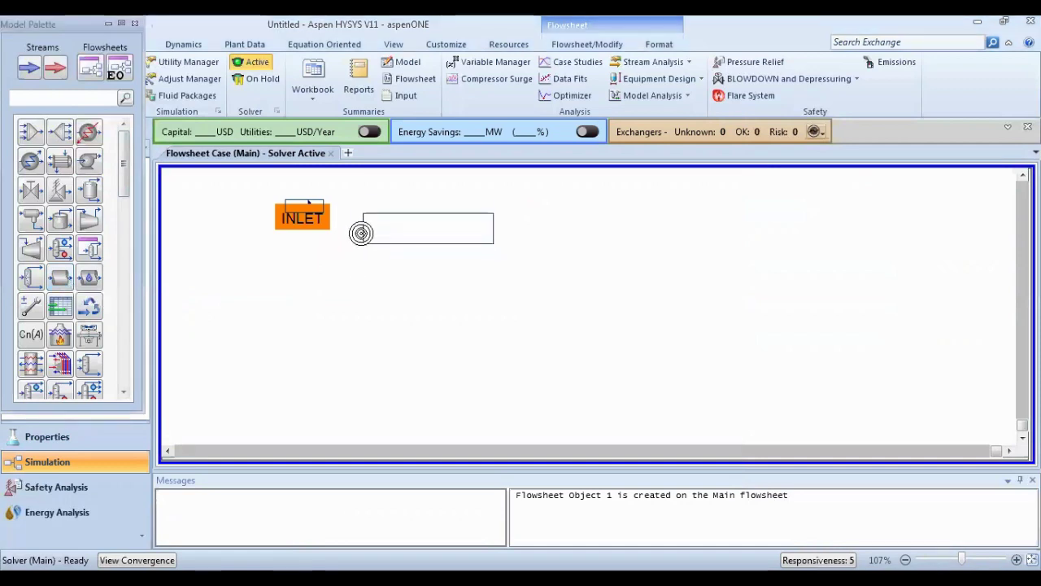
{"action": "left_click_drag", "start_coordinate": [67, 281], "coordinate": [360, 224]}
{"action": "left_click", "coordinate": [406, 218]}
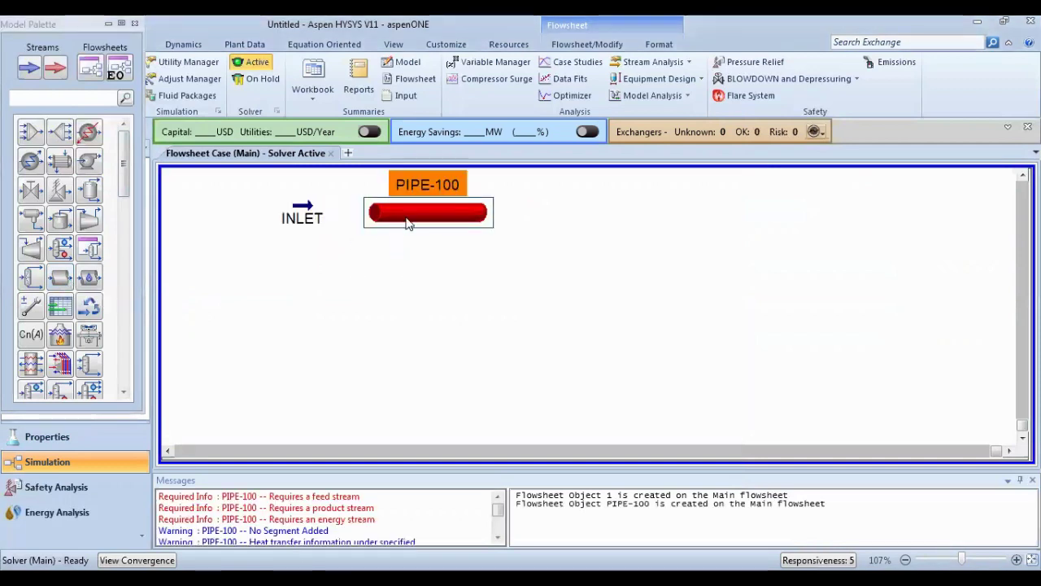
Connect PIPE-100 with inlet INLET, outlet stream OUTLET and energy stream Q1
{"action": "double_click", "coordinate": [472, 176]}
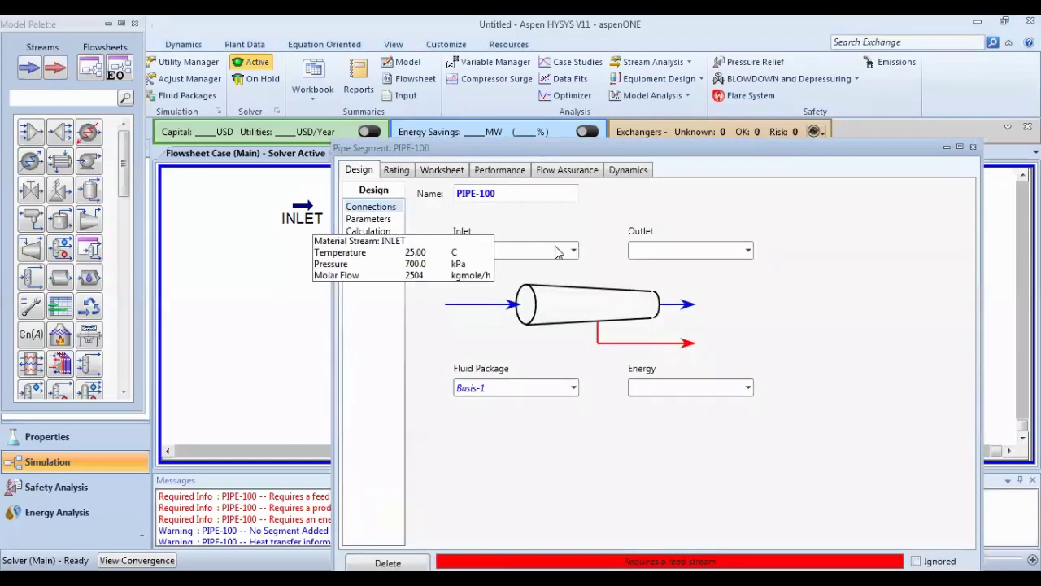
{"action": "left_click", "coordinate": [574, 252]}
{"action": "left_click", "coordinate": [517, 270]}
{"action": "left_click", "coordinate": [661, 250]}
{"action": "type", "text": "OUY"}
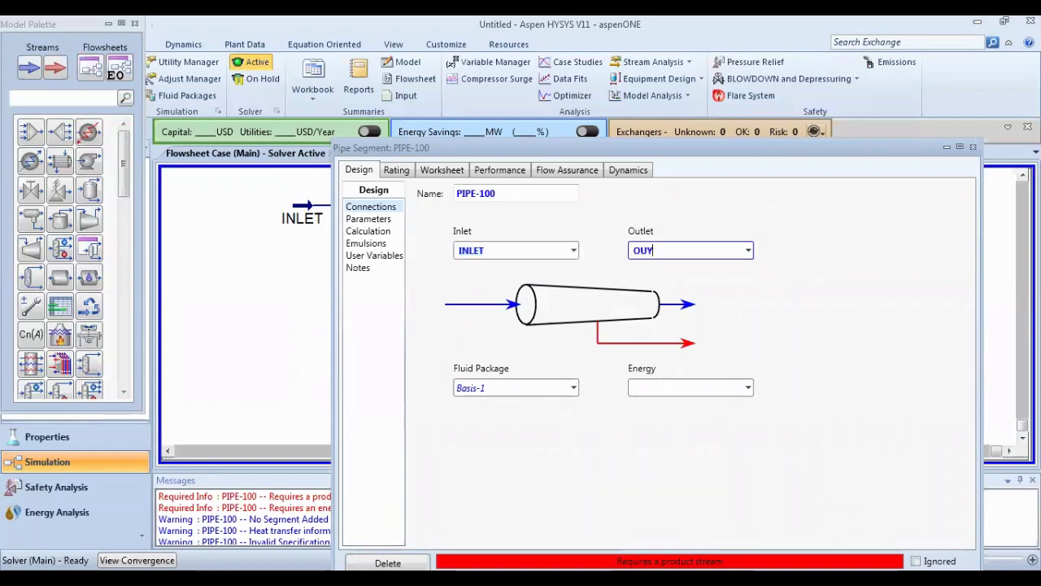
{"action": "key", "text": "Return"}
{"action": "type", "text": "OUTLET"}
{"action": "left_click", "coordinate": [647, 386]}
{"action": "type", "text": "Q"}
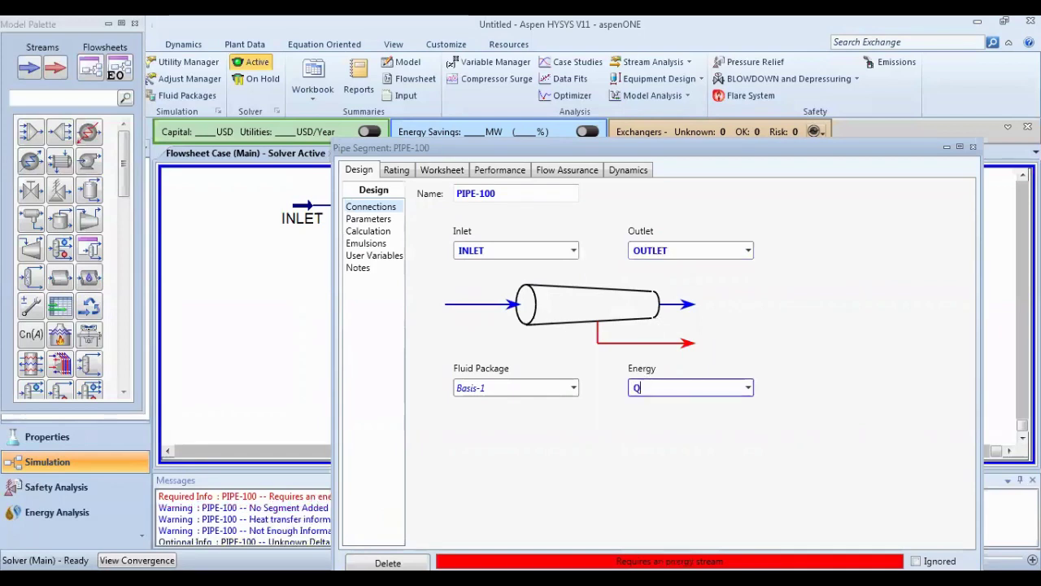
{"action": "type", "text": "1"}
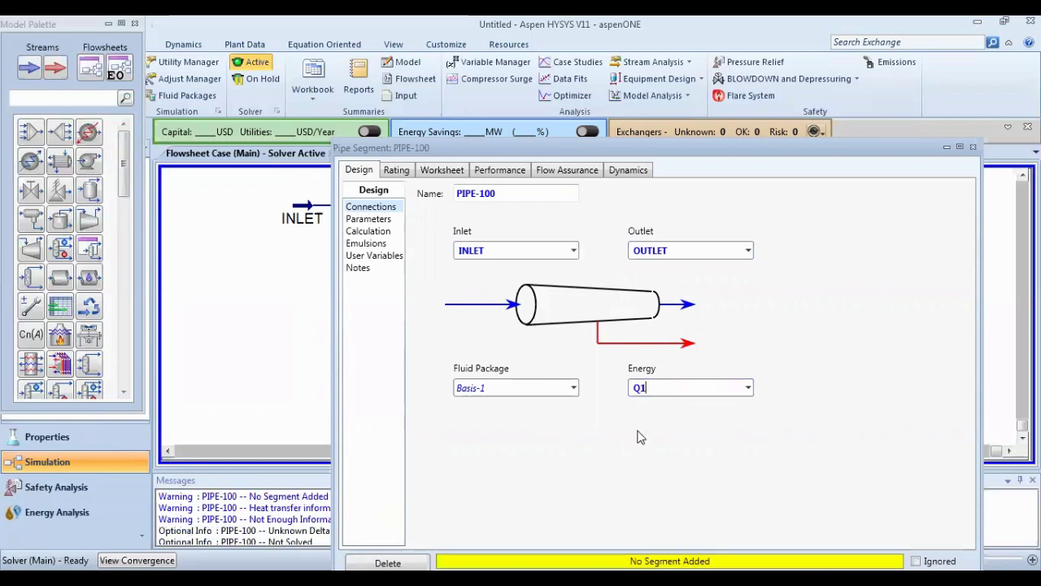
On the Rating tab, append a first pipe segment with 300 m length
{"action": "left_click", "coordinate": [400, 171]}
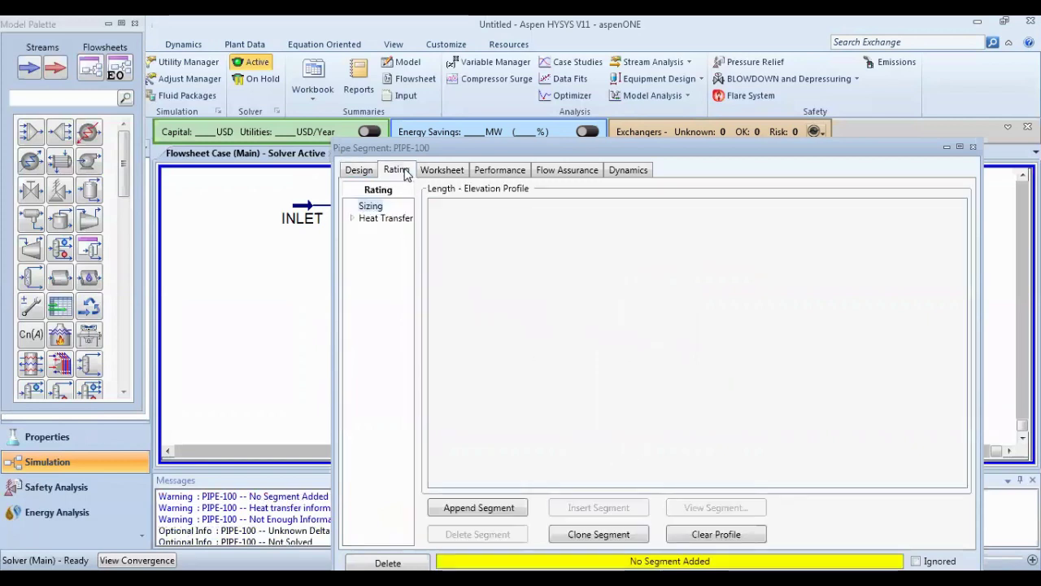
{"action": "left_click", "coordinate": [459, 509]}
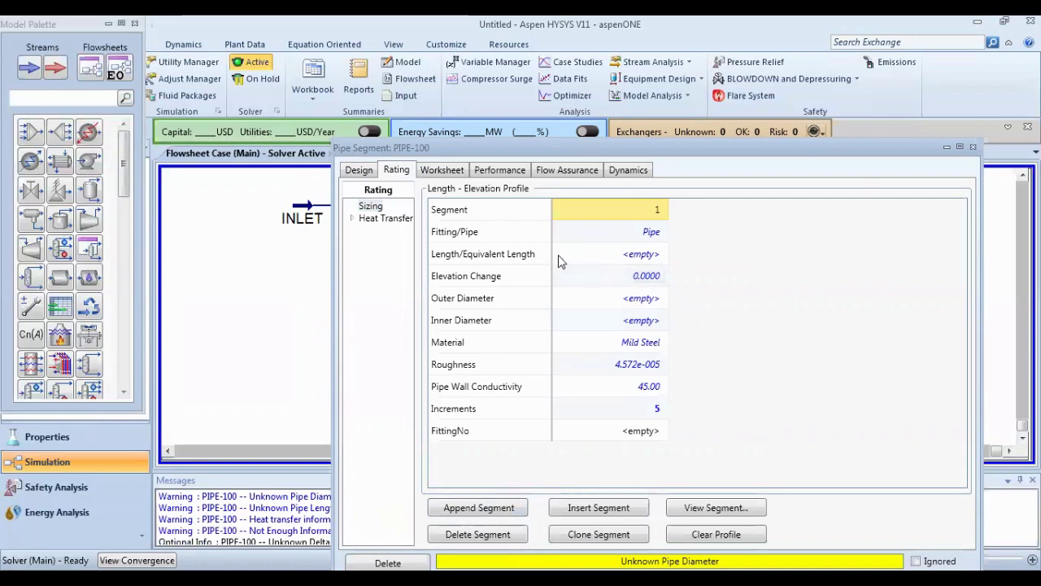
{"action": "left_click", "coordinate": [592, 265]}
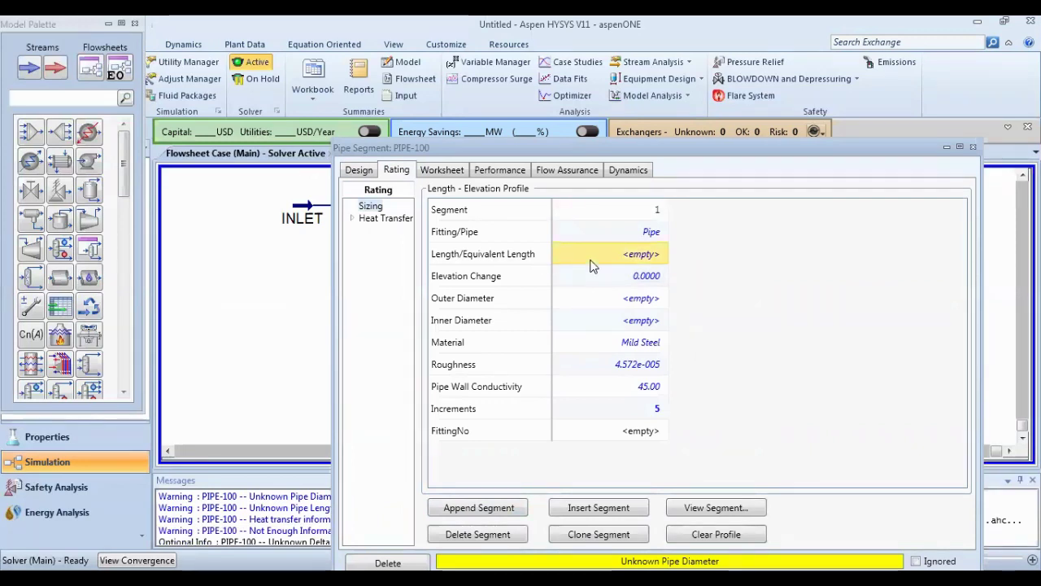
{"action": "type", "text": "300"}
{"action": "key", "text": "Return"}
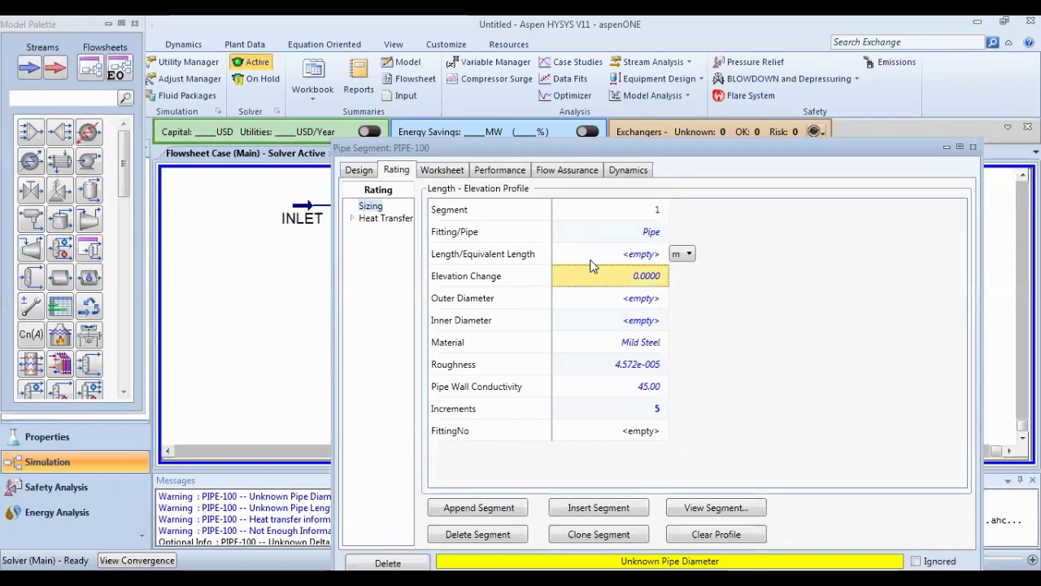
Set the segment to Schedule 60 with 400 mm nominal diameter (406.4 mm OD, 373.1 mm ID)
{"action": "left_click", "coordinate": [704, 507]}
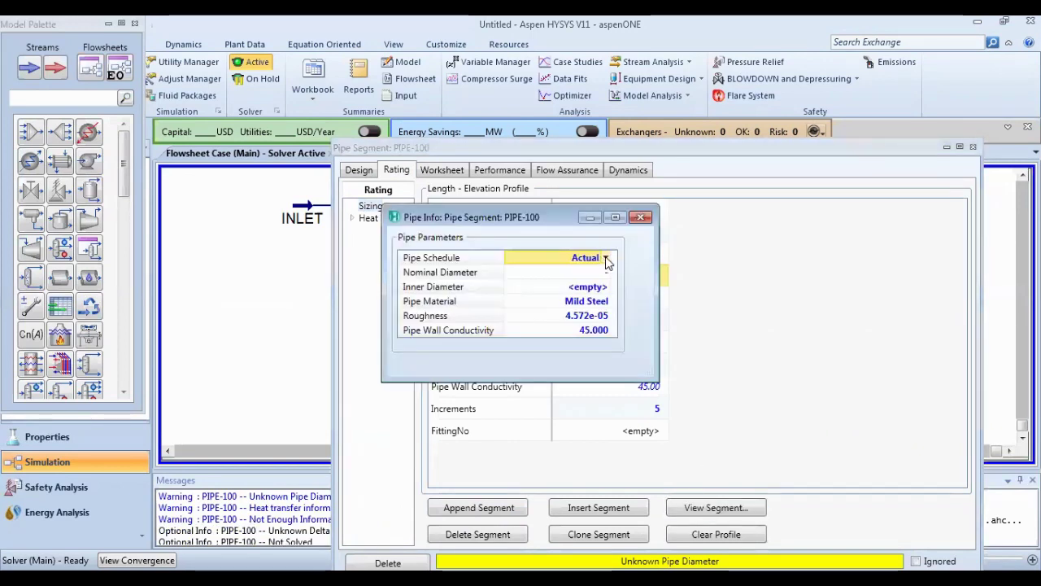
{"action": "left_click", "coordinate": [606, 258]}
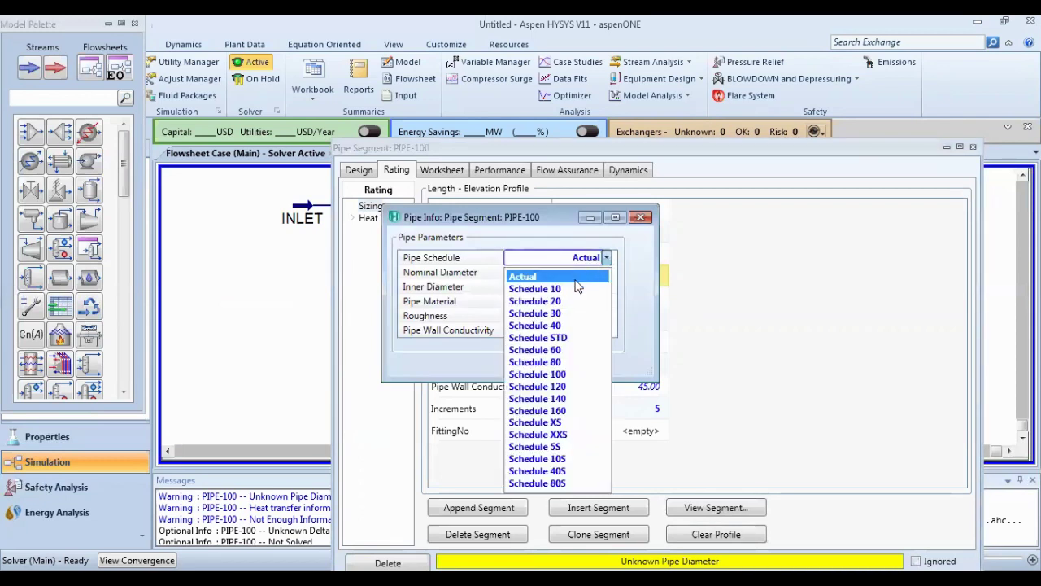
{"action": "left_click", "coordinate": [560, 350]}
{"action": "left_click", "coordinate": [608, 274]}
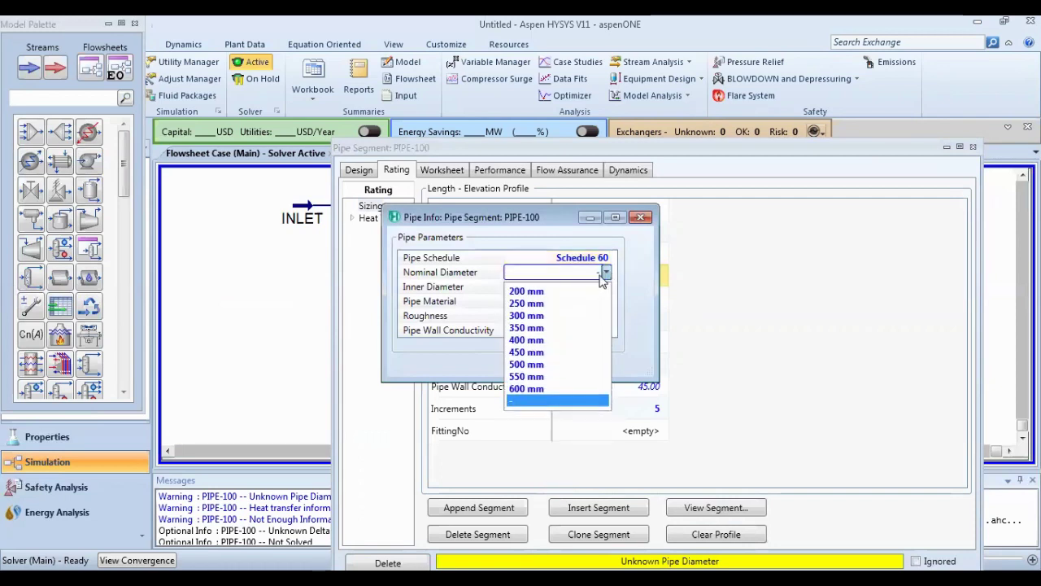
{"action": "left_click", "coordinate": [549, 340]}
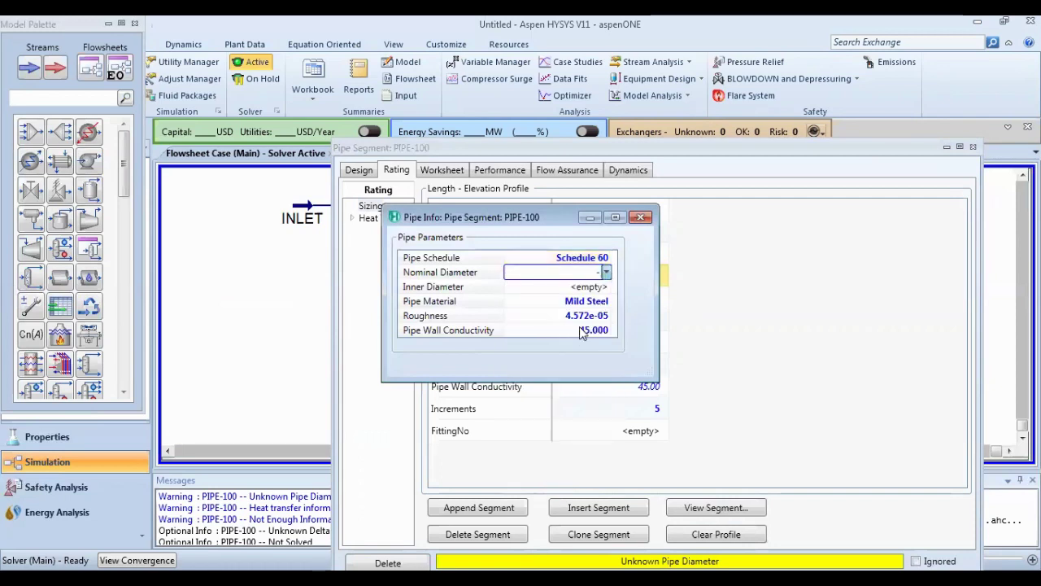
{"action": "left_click", "coordinate": [640, 218]}
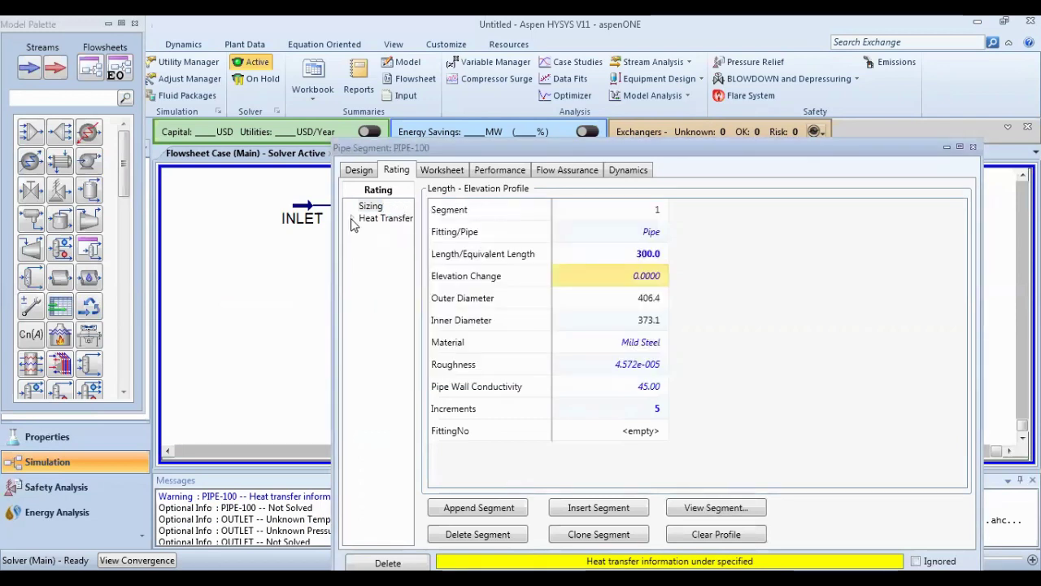
Estimate HTC including pipe wall, inner and outer coefficients with 25 °C ambient temperature
{"action": "left_click", "coordinate": [353, 220]}
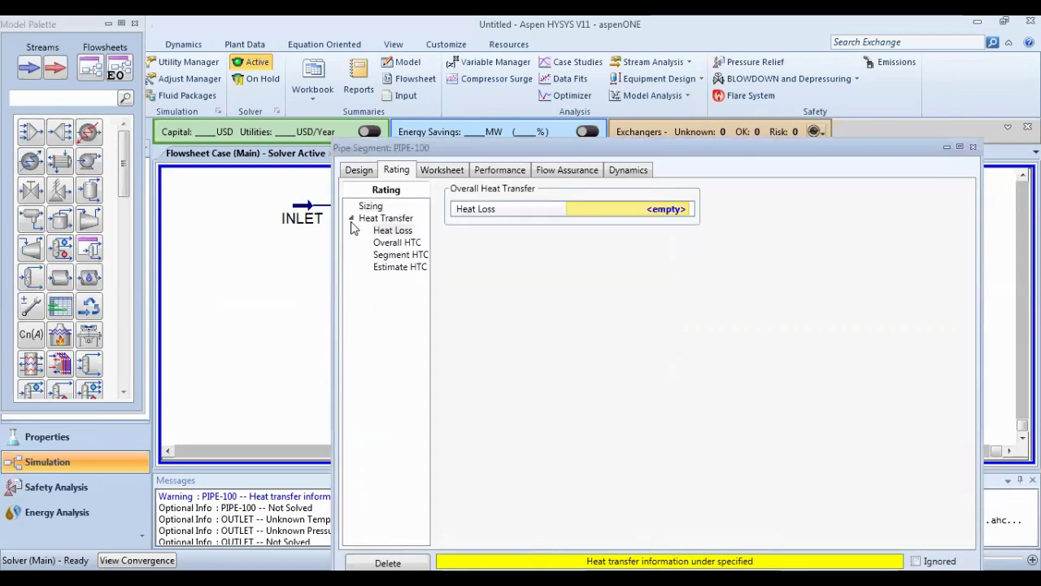
{"action": "left_click", "coordinate": [398, 269]}
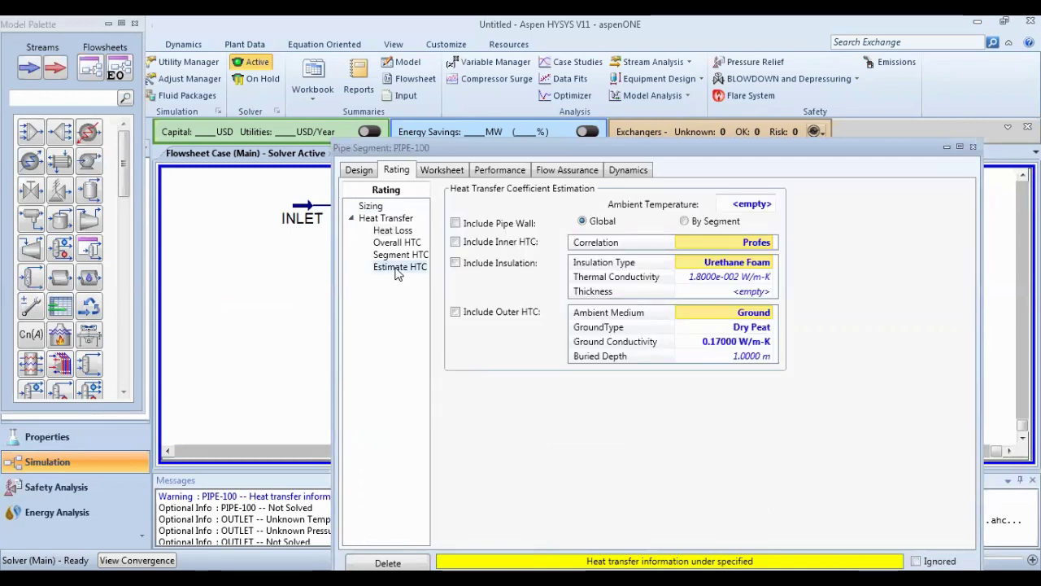
{"action": "left_click", "coordinate": [456, 223]}
{"action": "left_click", "coordinate": [456, 241]}
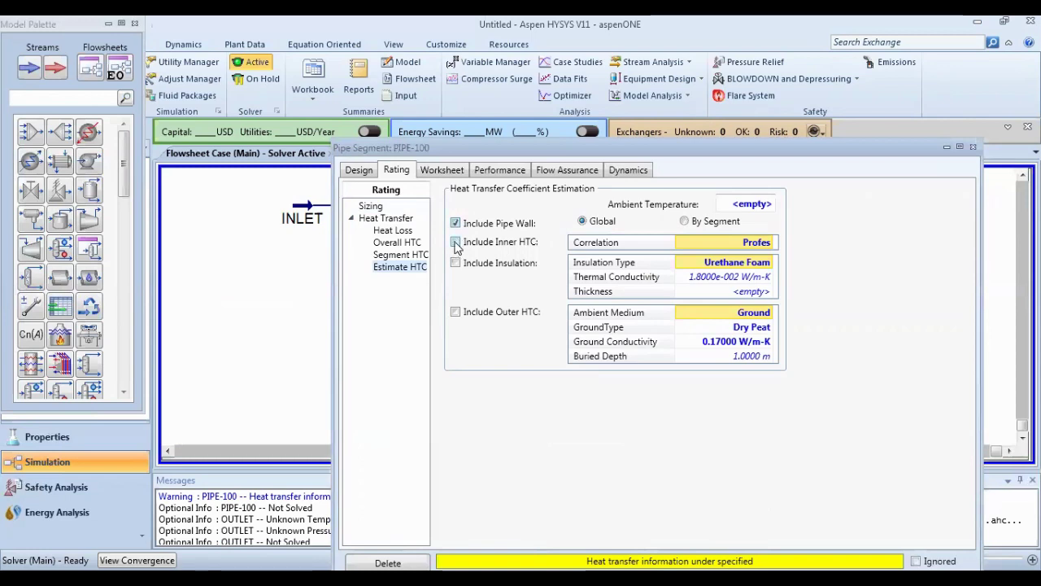
{"action": "left_click", "coordinate": [455, 313]}
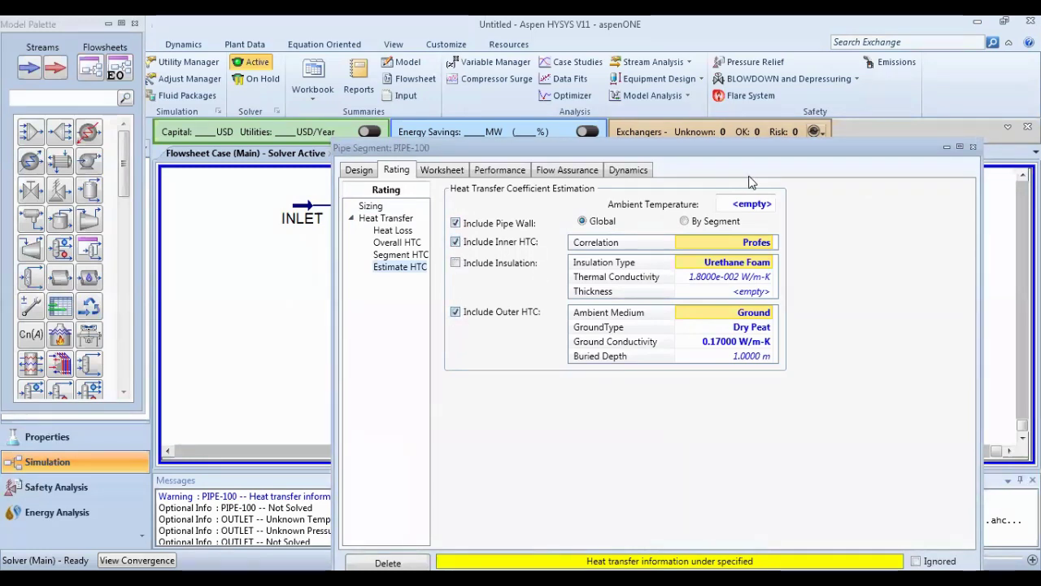
{"action": "left_click", "coordinate": [745, 201]}
{"action": "type", "text": "25"}
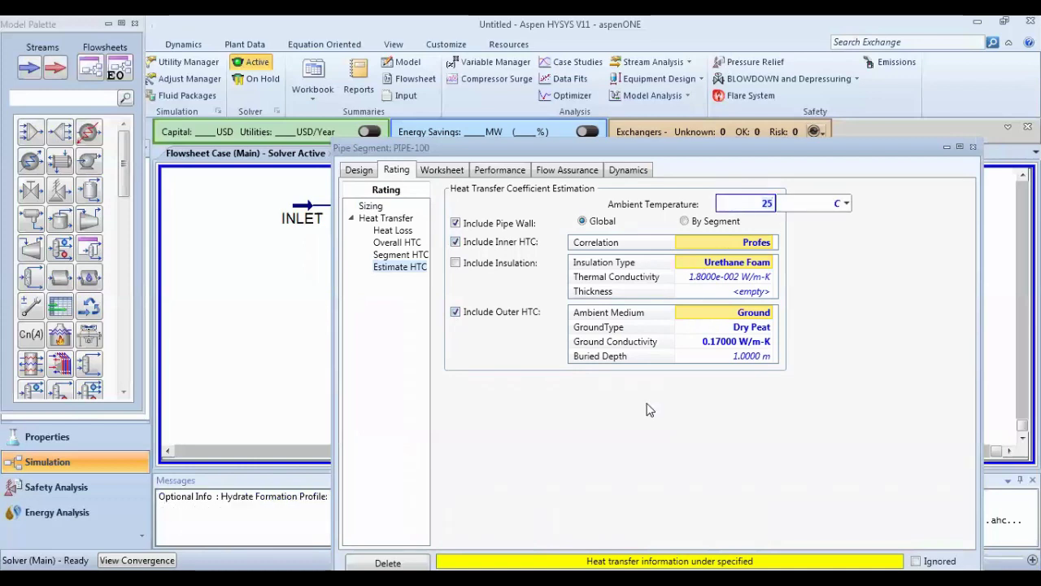
{"action": "key", "text": "Return"}
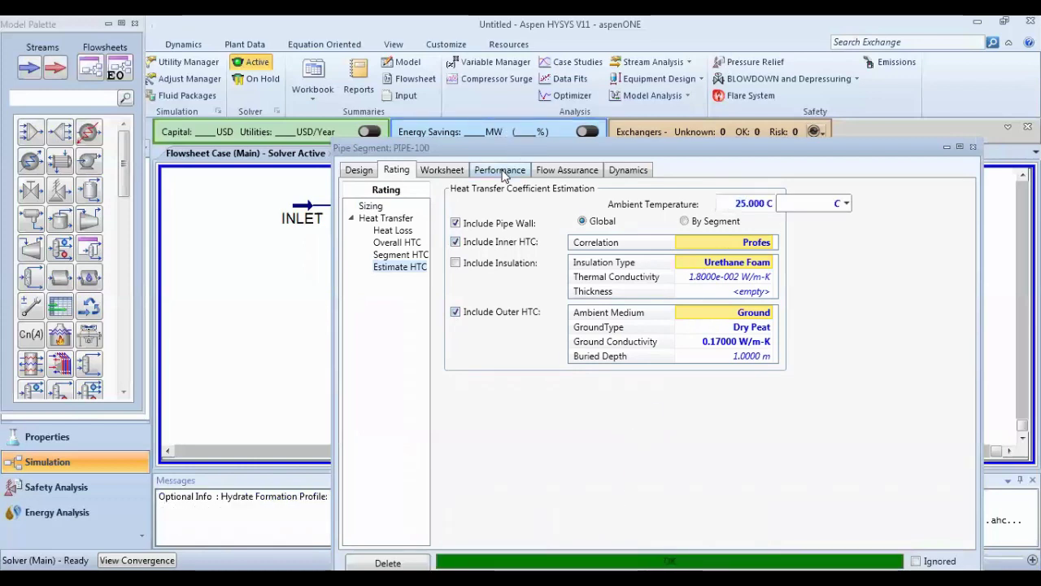
Open and maximize PIPE-100's performance profile, showing pressure falling from 700 to 685.371 kPa
{"action": "left_click", "coordinate": [503, 172]}
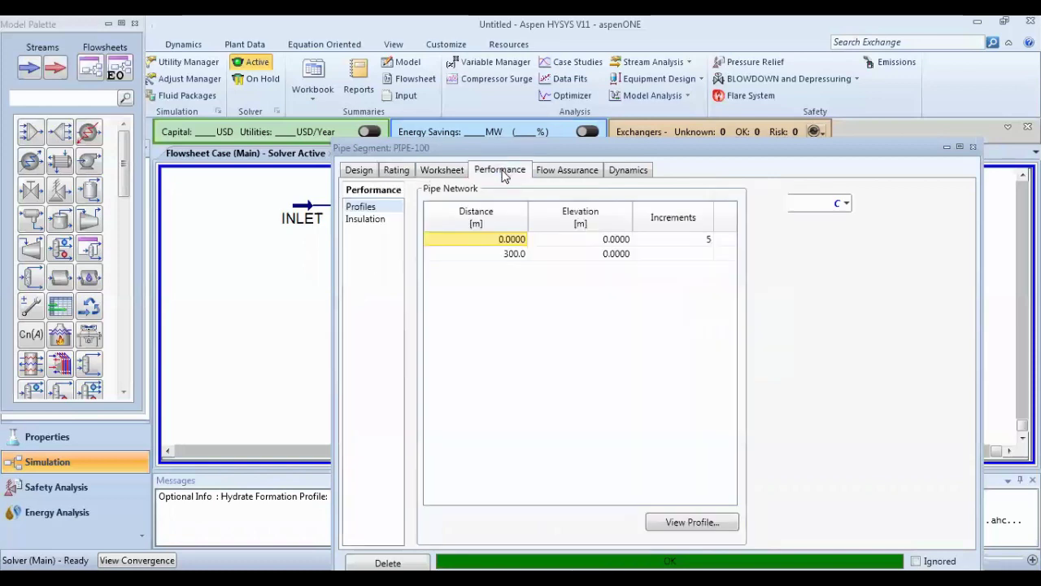
{"action": "left_click", "coordinate": [695, 522]}
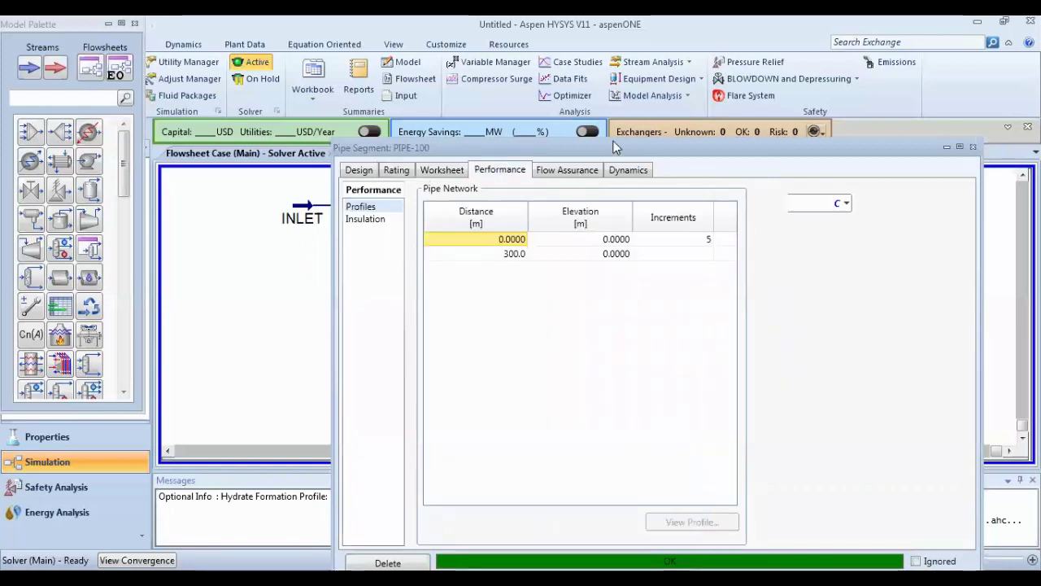
{"action": "left_click", "coordinate": [542, 140]}
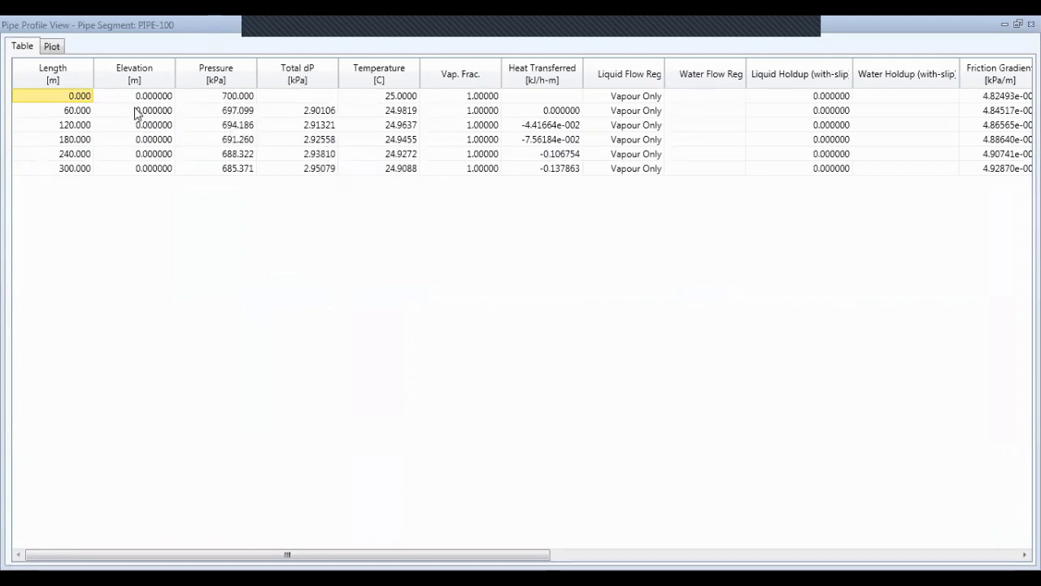
{"action": "left_click", "coordinate": [80, 112]}
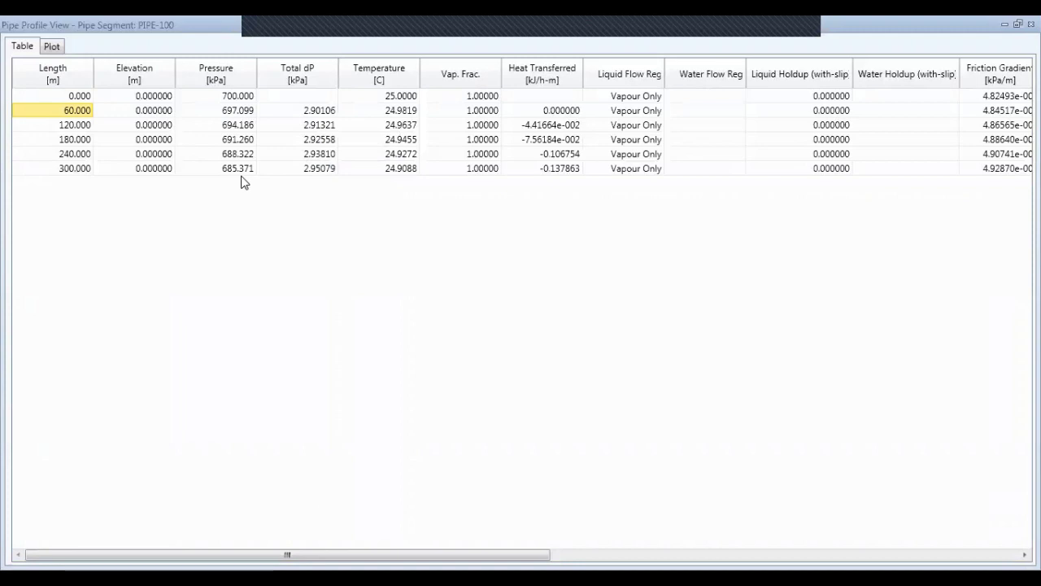
Plot PIPE-100's temperature, then pressure, against length, showing pressure falling from 700 to 685.4 kPa
{"action": "left_click", "coordinate": [53, 47]}
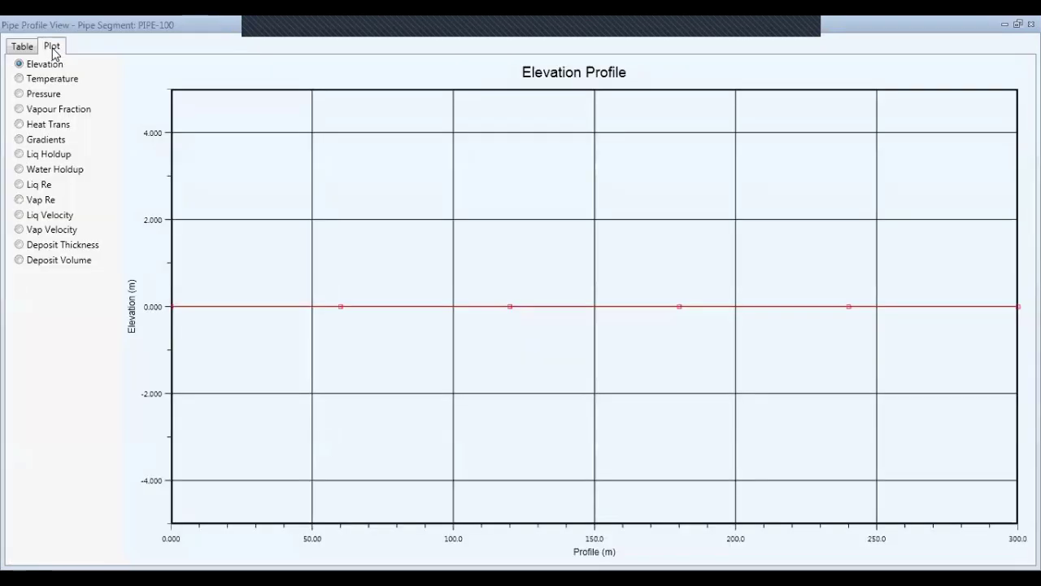
{"action": "left_click", "coordinate": [19, 80]}
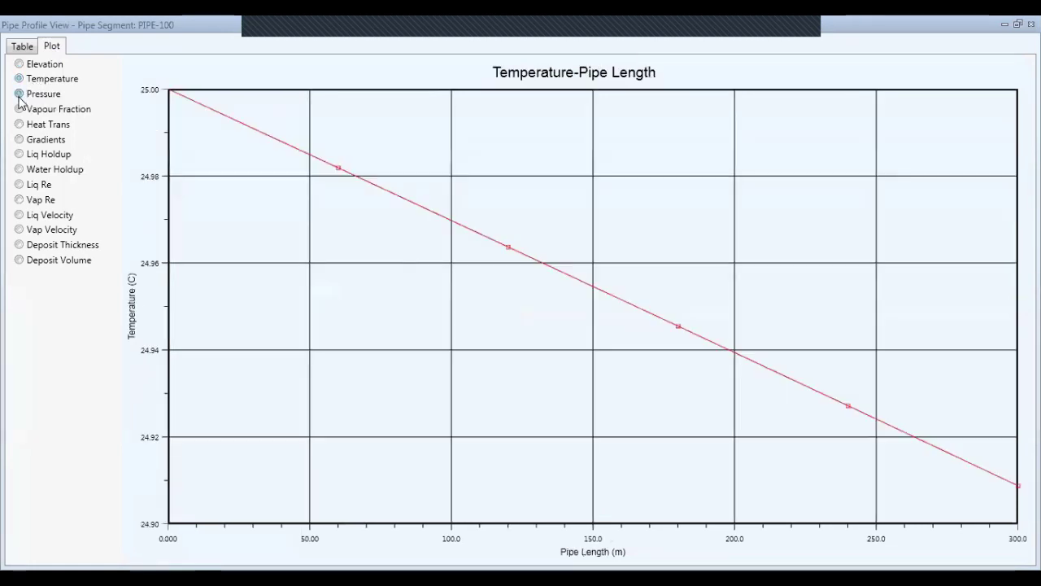
{"action": "left_click", "coordinate": [20, 95]}
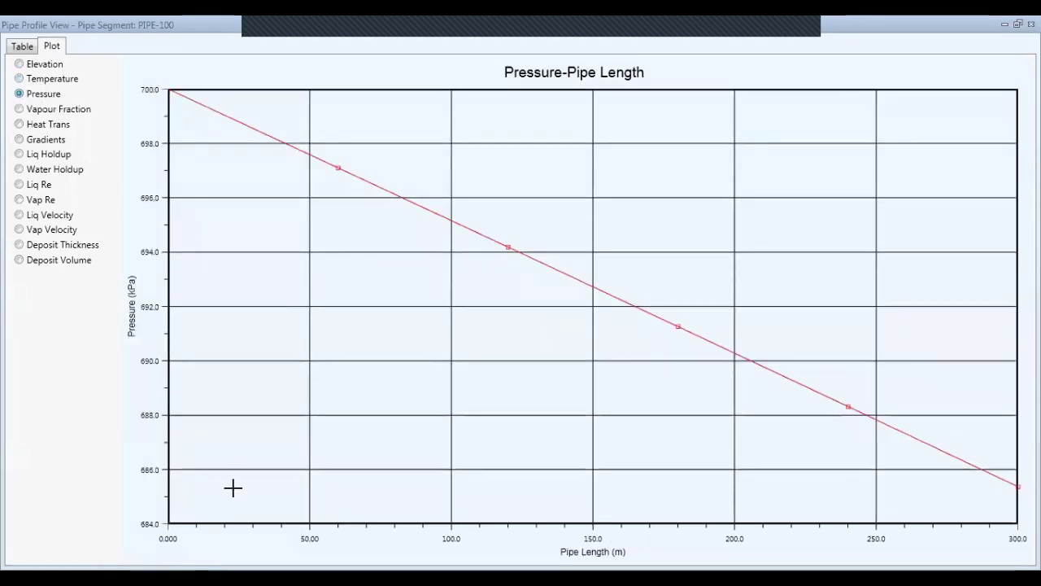